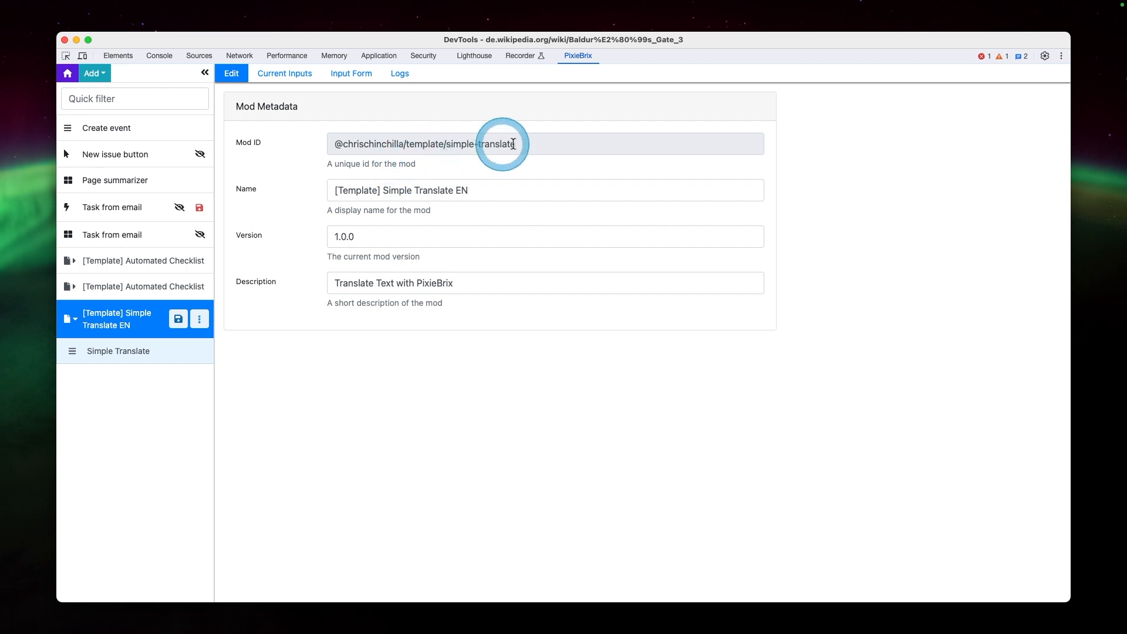
Open the Simple Translate context menu brick and examine its title and site match pattern
{"action": "left_click", "coordinate": [483, 197]}
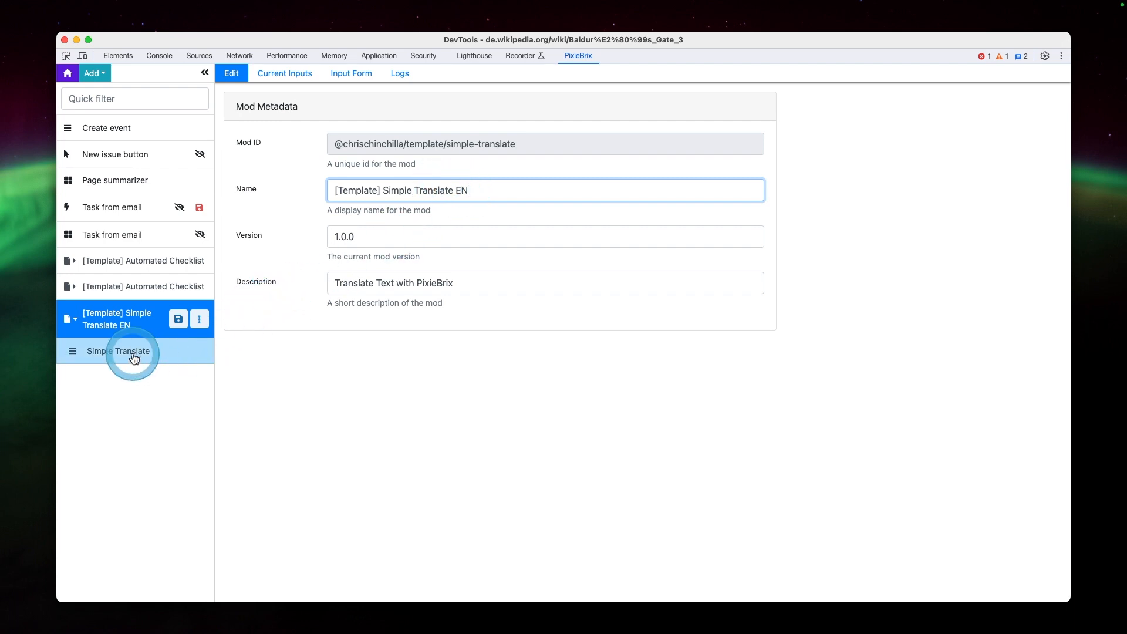
{"action": "left_click", "coordinate": [95, 73]}
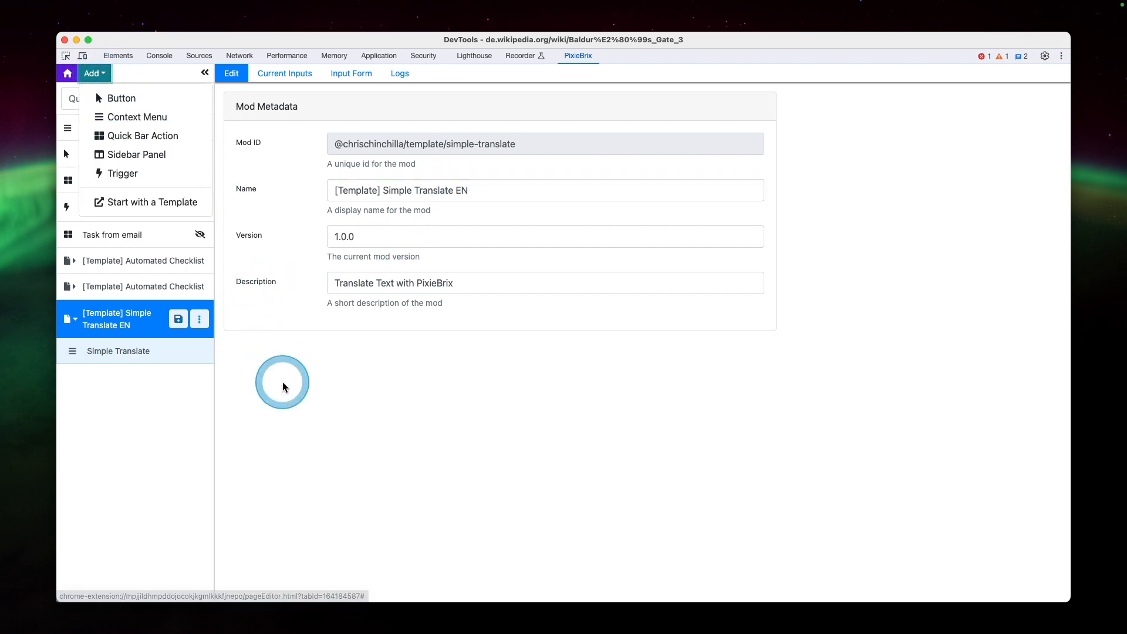
{"action": "left_click", "coordinate": [167, 354]}
{"action": "left_click", "coordinate": [476, 156]}
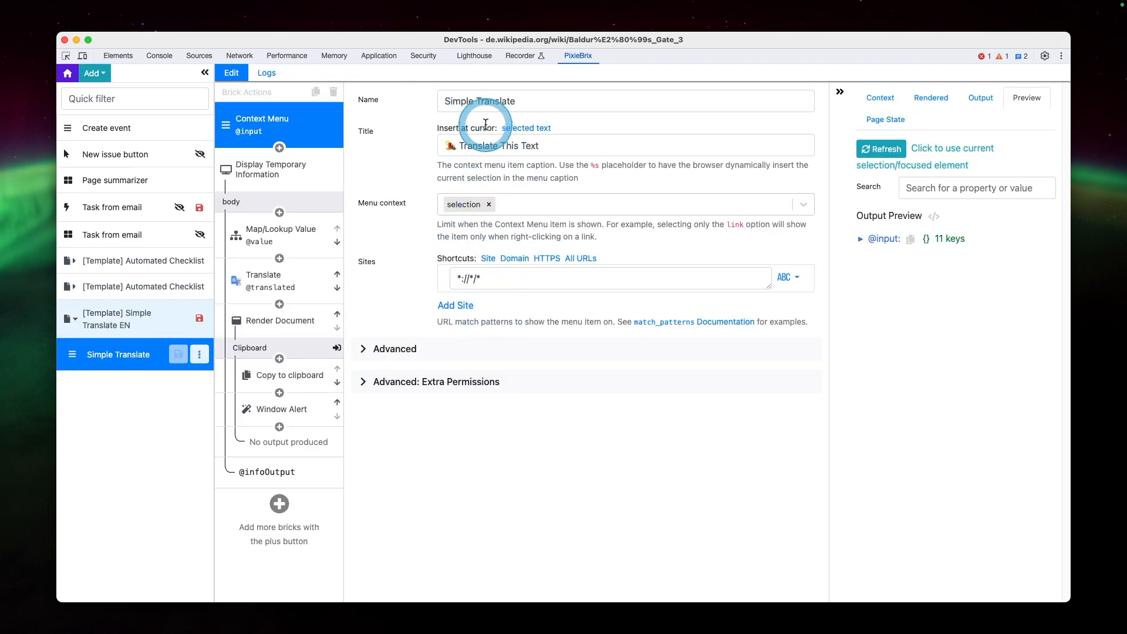
{"action": "left_click", "coordinate": [497, 277]}
{"action": "left_click_drag", "start_coordinate": [497, 276], "coordinate": [438, 286]}
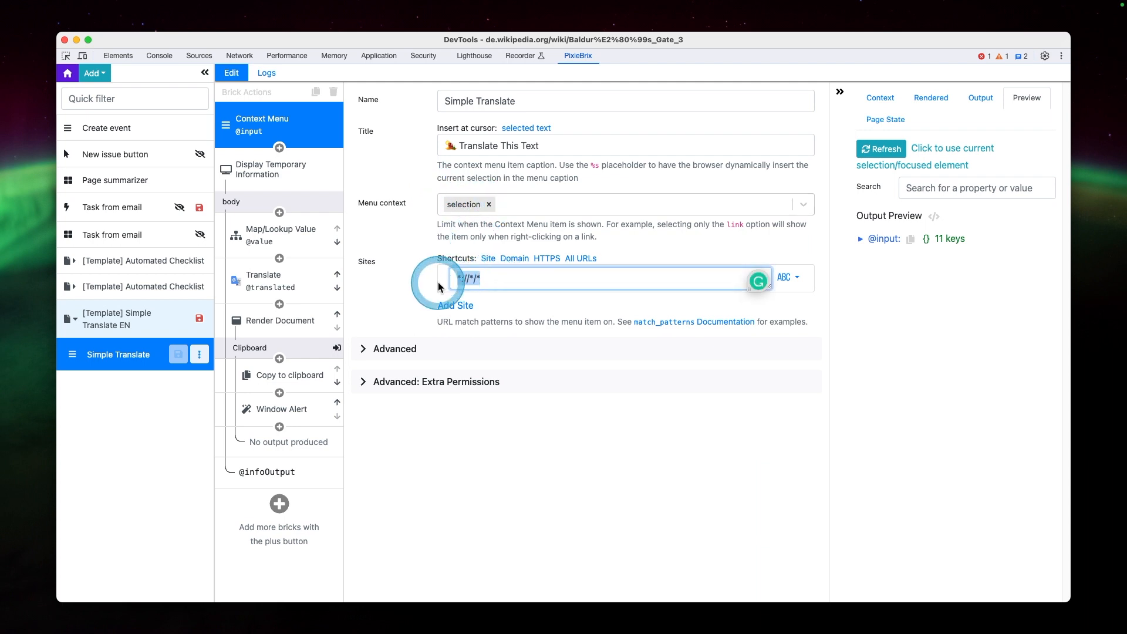
Examine the Display Temporary Information settings and the full language mapping table of the Map/Lookup Value brick
{"action": "left_click", "coordinate": [300, 182]}
{"action": "left_click", "coordinate": [513, 175]}
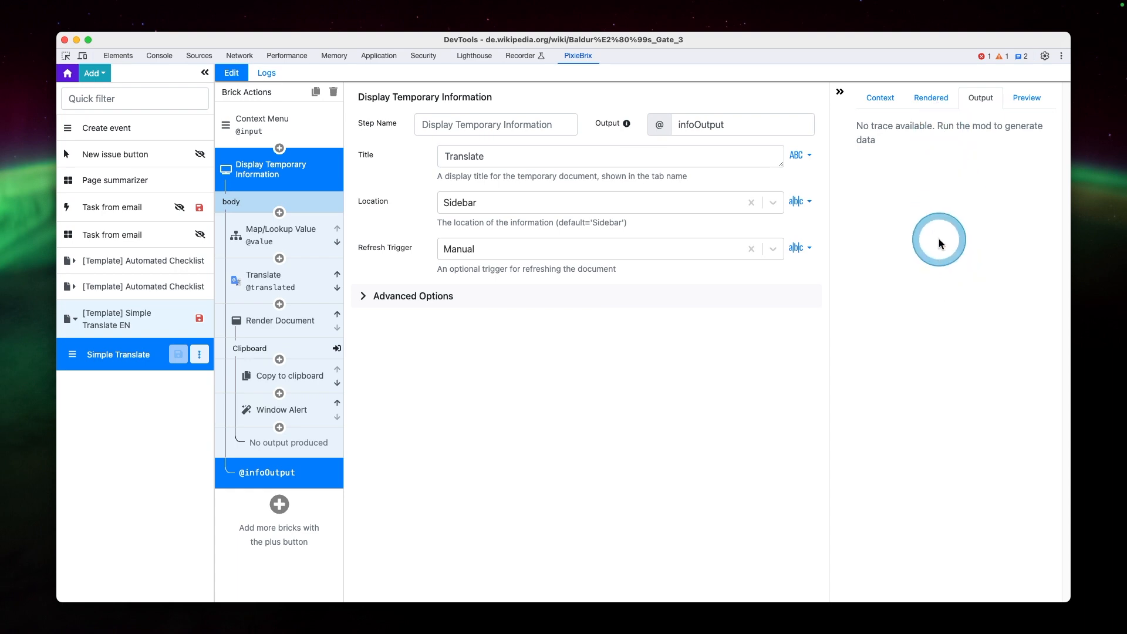
{"action": "left_click", "coordinate": [281, 234]}
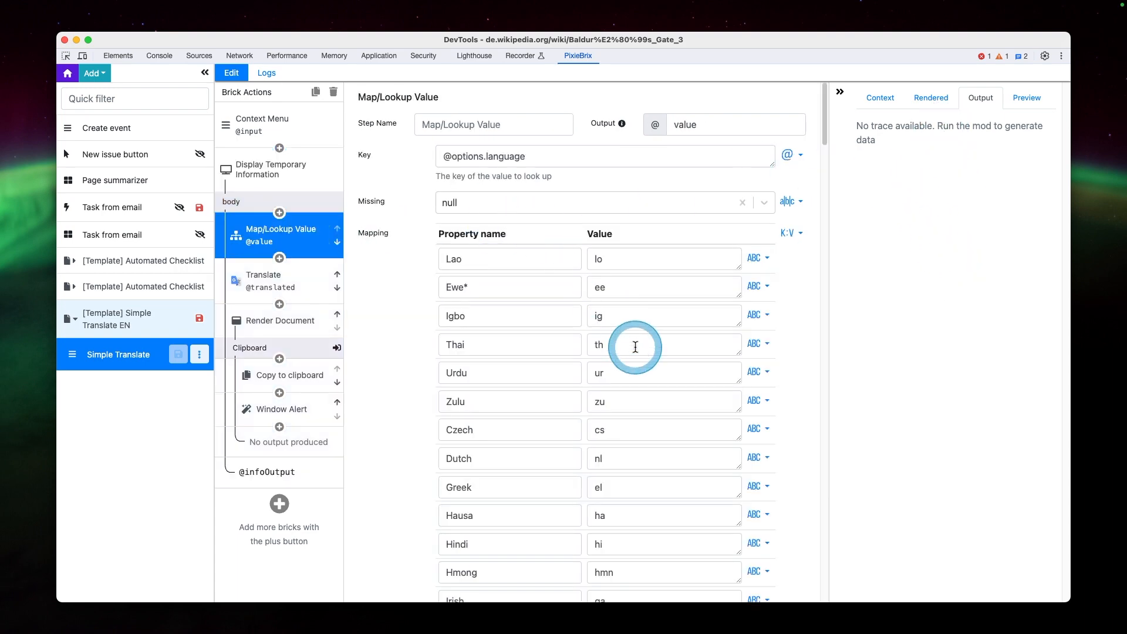
{"action": "scroll", "coordinate": [637, 350], "scroll_direction": "down", "scroll_amount": 3}
{"action": "scroll", "coordinate": [637, 350], "scroll_direction": "down", "scroll_amount": 15}
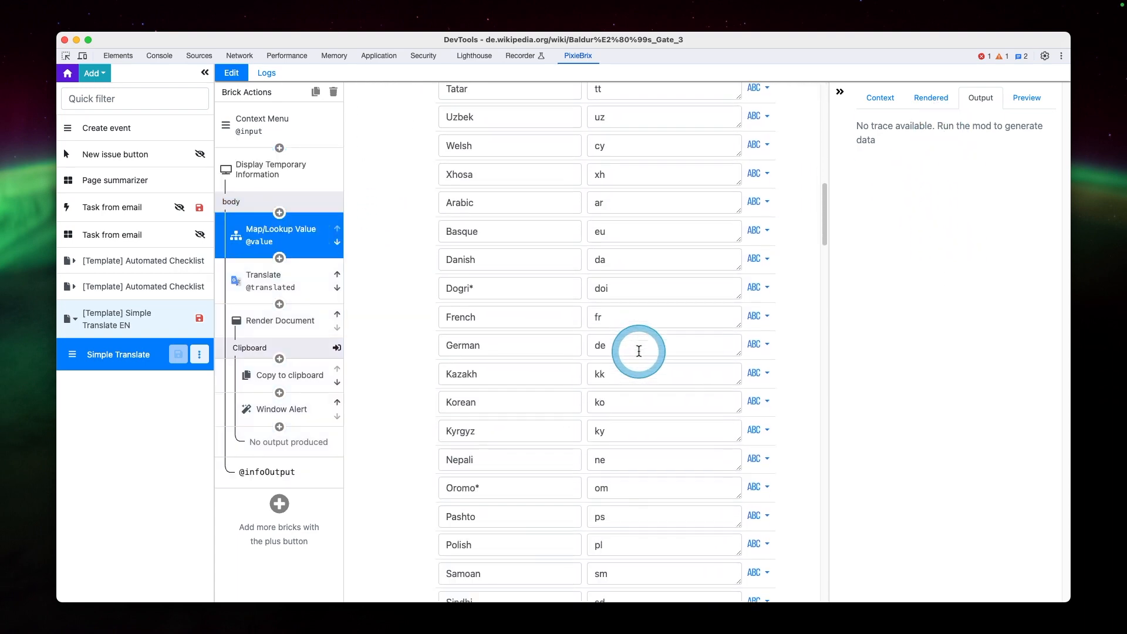
{"action": "scroll", "coordinate": [639, 351], "scroll_direction": "down", "scroll_amount": 15}
{"action": "scroll", "coordinate": [638, 351], "scroll_direction": "down", "scroll_amount": 1}
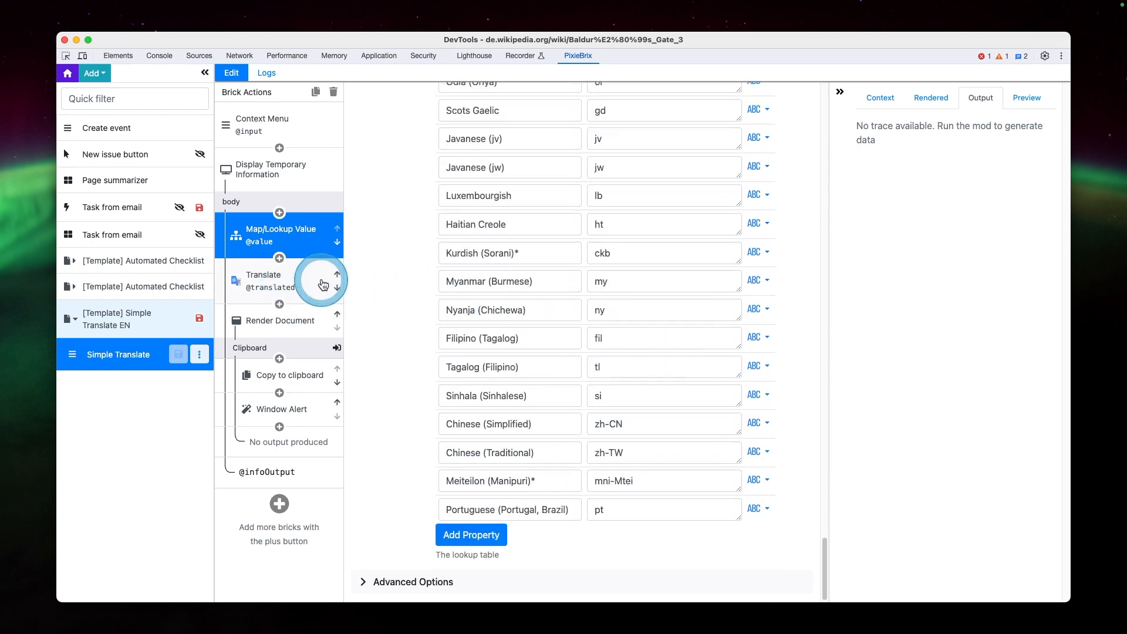
{"action": "scroll", "coordinate": [581, 371], "scroll_direction": "up", "scroll_amount": 5}
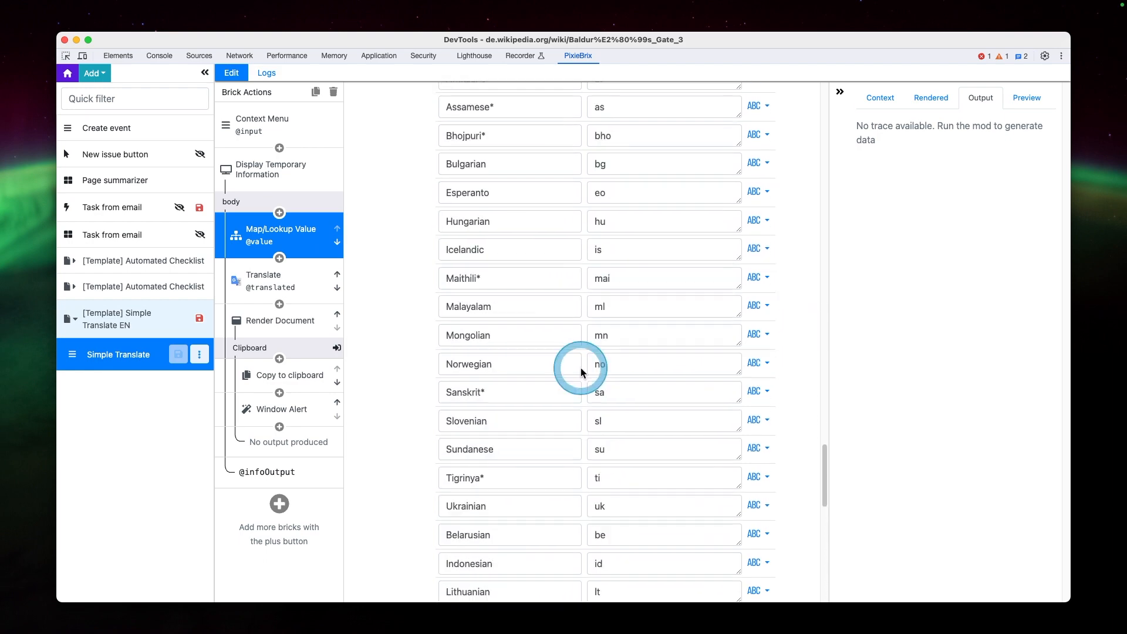
{"action": "scroll", "coordinate": [581, 371], "scroll_direction": "up", "scroll_amount": 20}
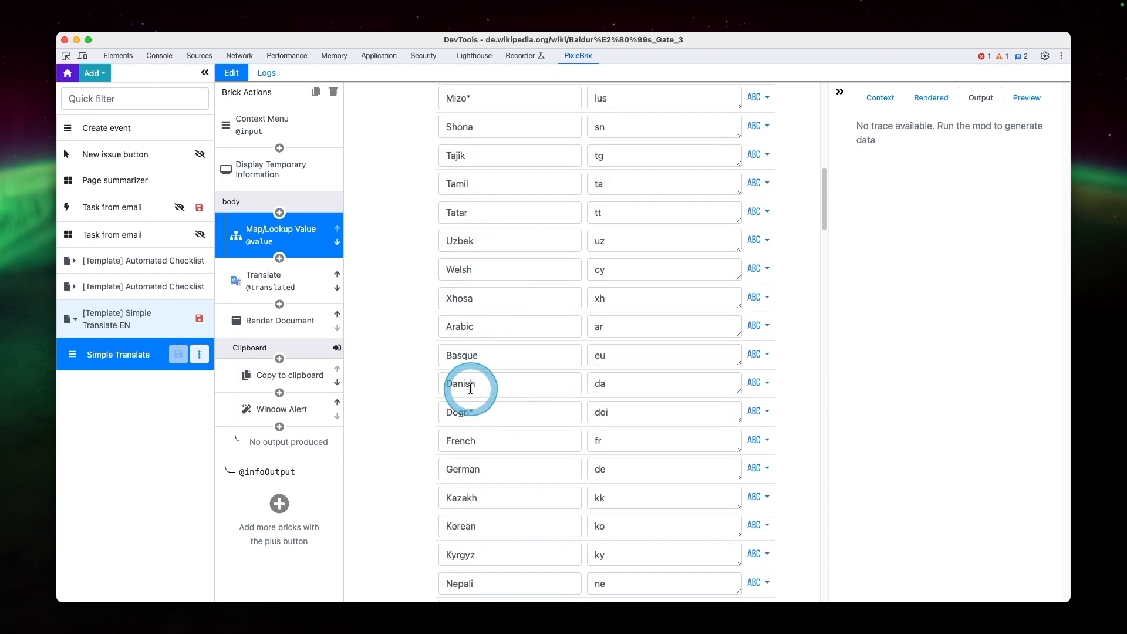
Examine the Translate brick's target language and integration options, along with the Render Document preview and the infoOutput settings
{"action": "left_click", "coordinate": [292, 286]}
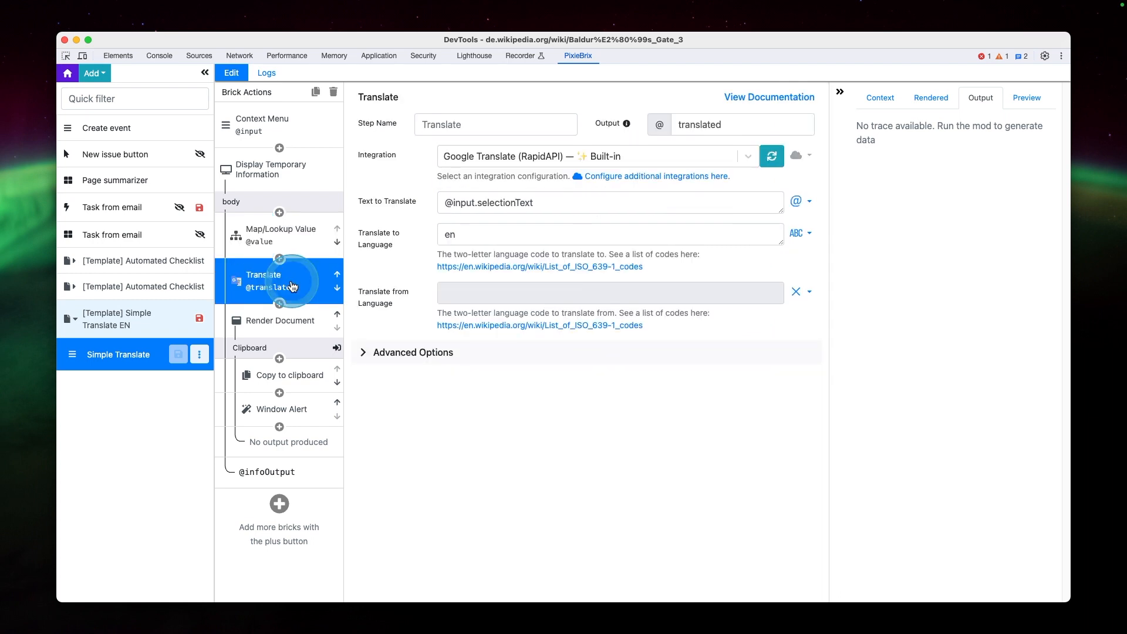
{"action": "left_click", "coordinate": [449, 235]}
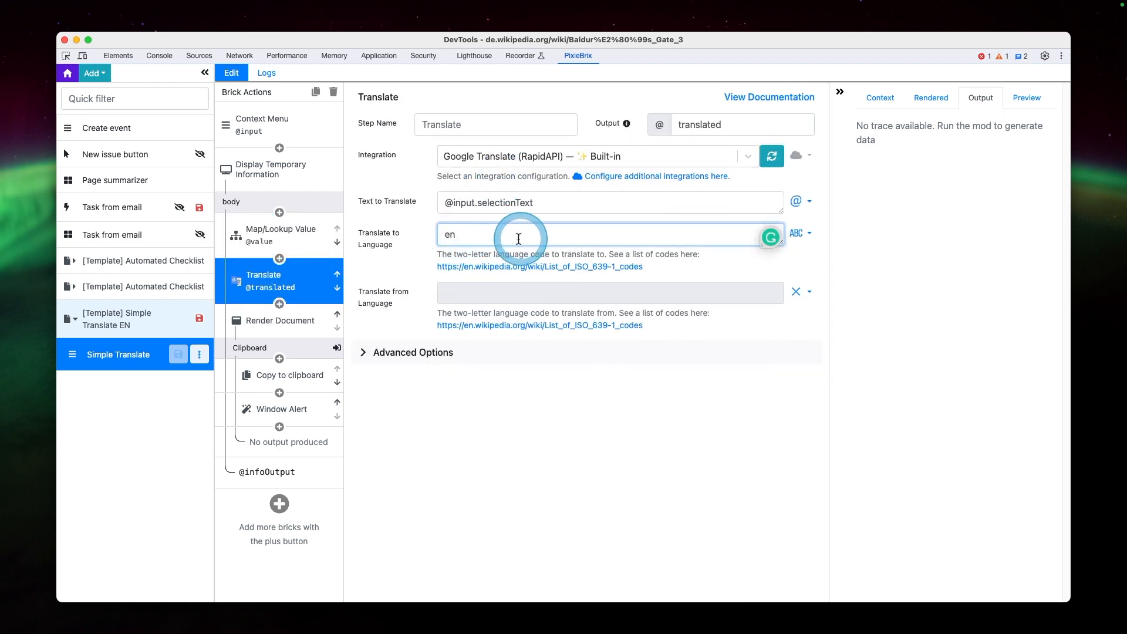
{"action": "left_click", "coordinate": [508, 163]}
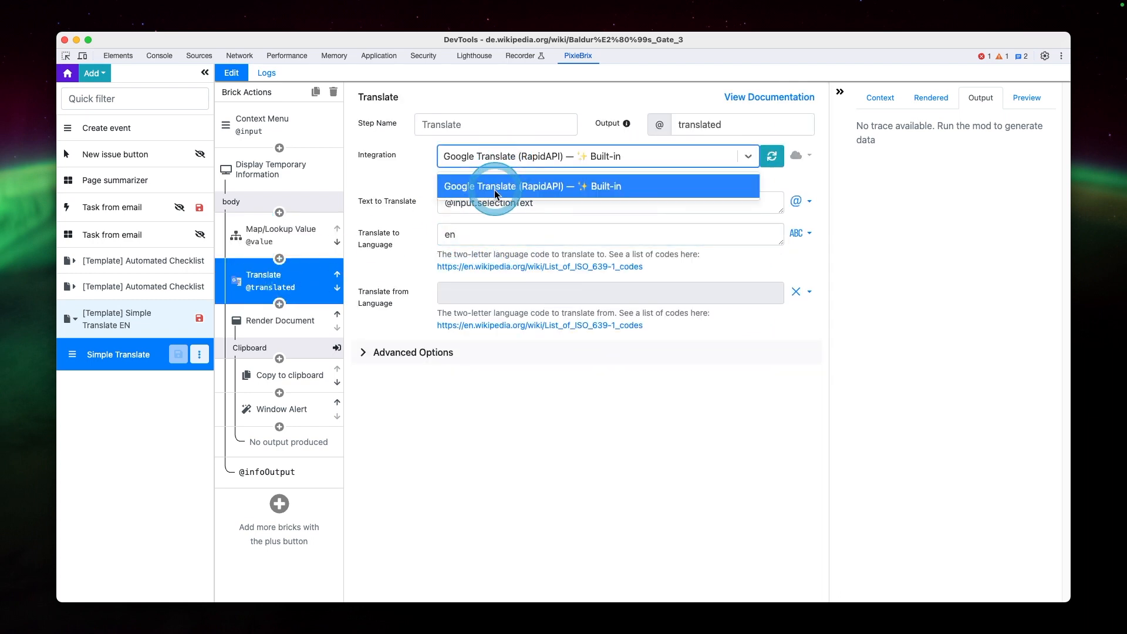
{"action": "left_click", "coordinate": [618, 192]}
{"action": "left_click", "coordinate": [294, 323]}
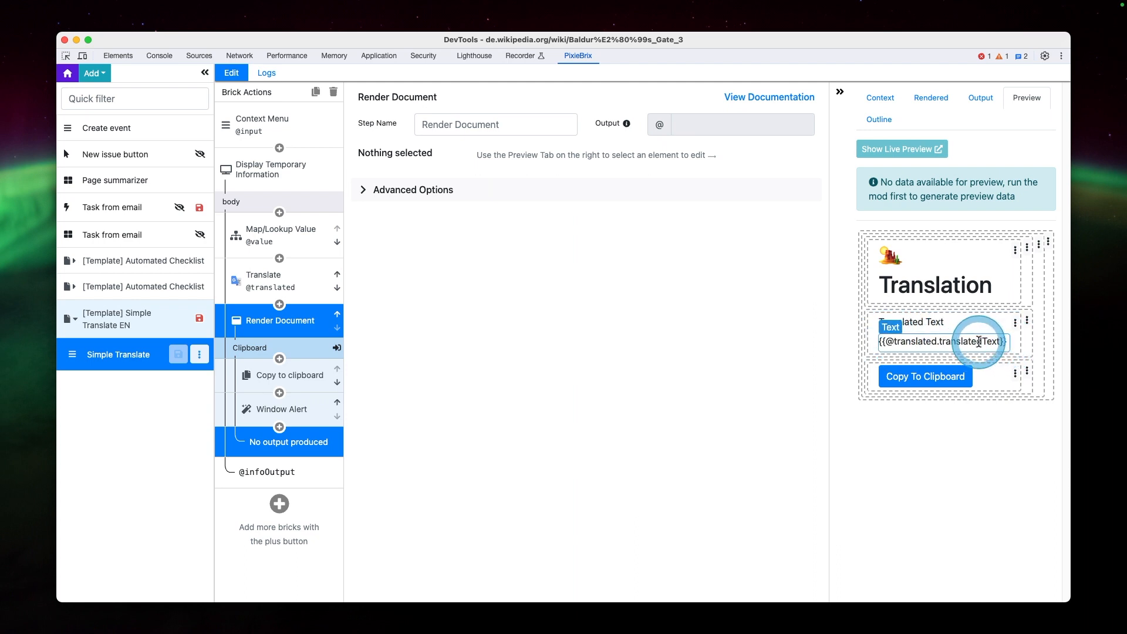
{"action": "left_click", "coordinate": [282, 480]}
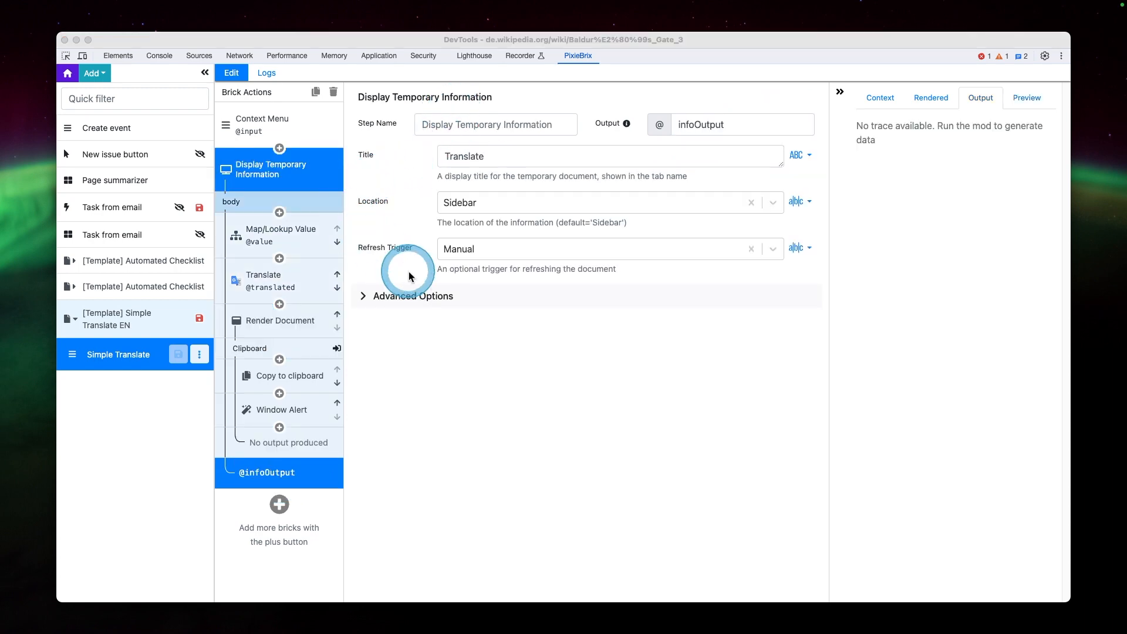
In the browser's German Baldur's Gate 3 article, translate the word "erschienenes" with Translate This Text and select the introductory paragraph
{"action": "key", "text": "super+grave"}
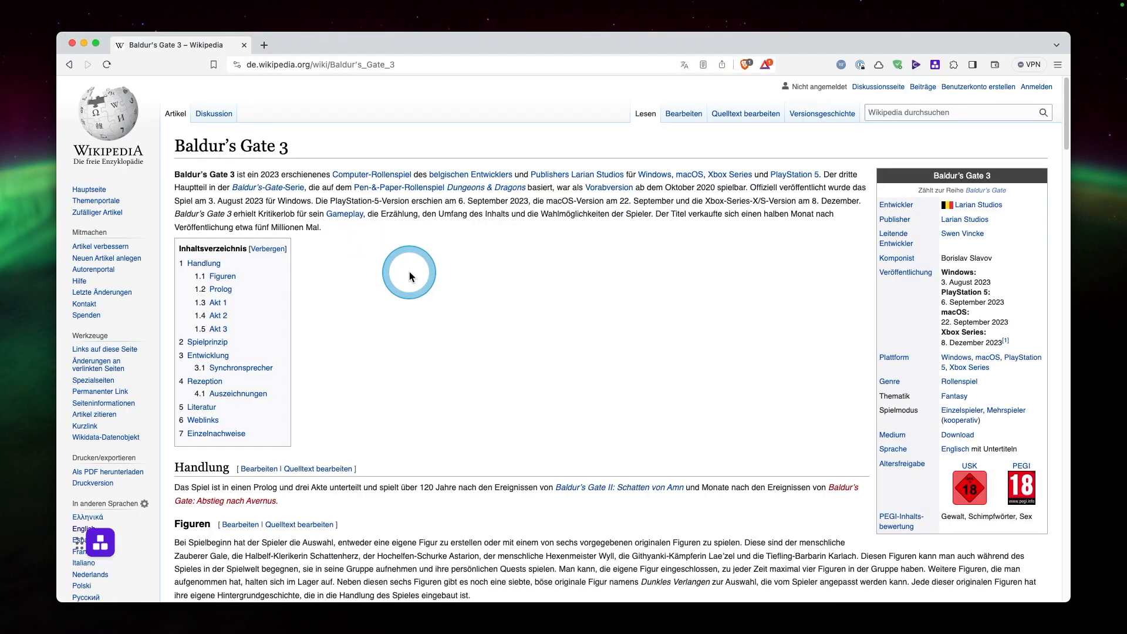
{"action": "double_click", "coordinate": [306, 177]}
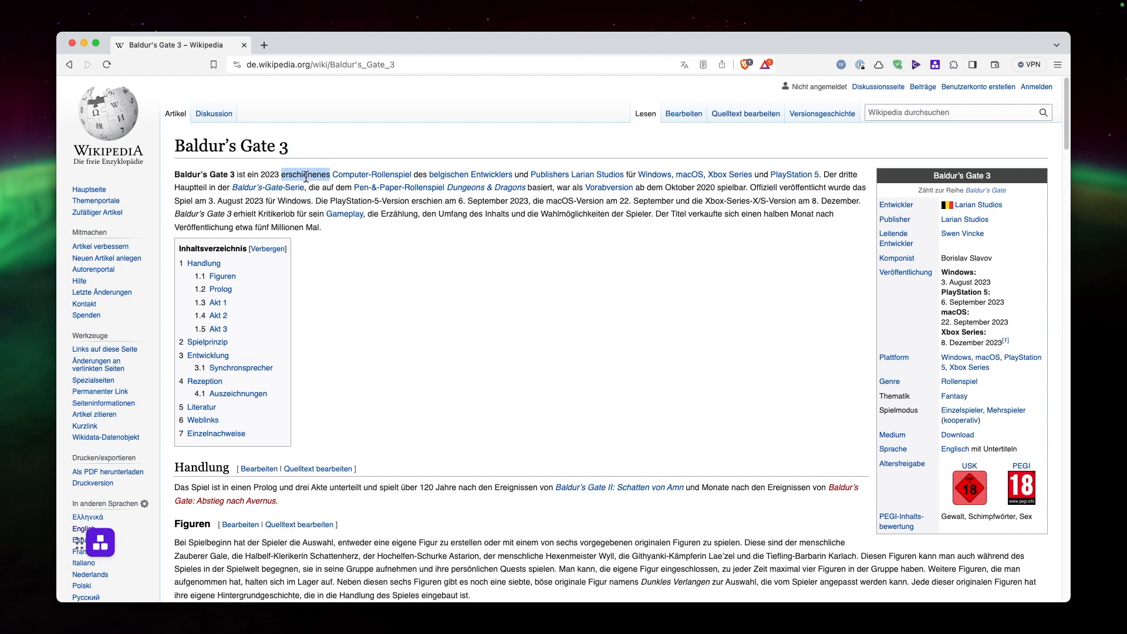
{"action": "right_click", "coordinate": [306, 176]}
{"action": "mouse_move", "coordinate": [360, 286]}
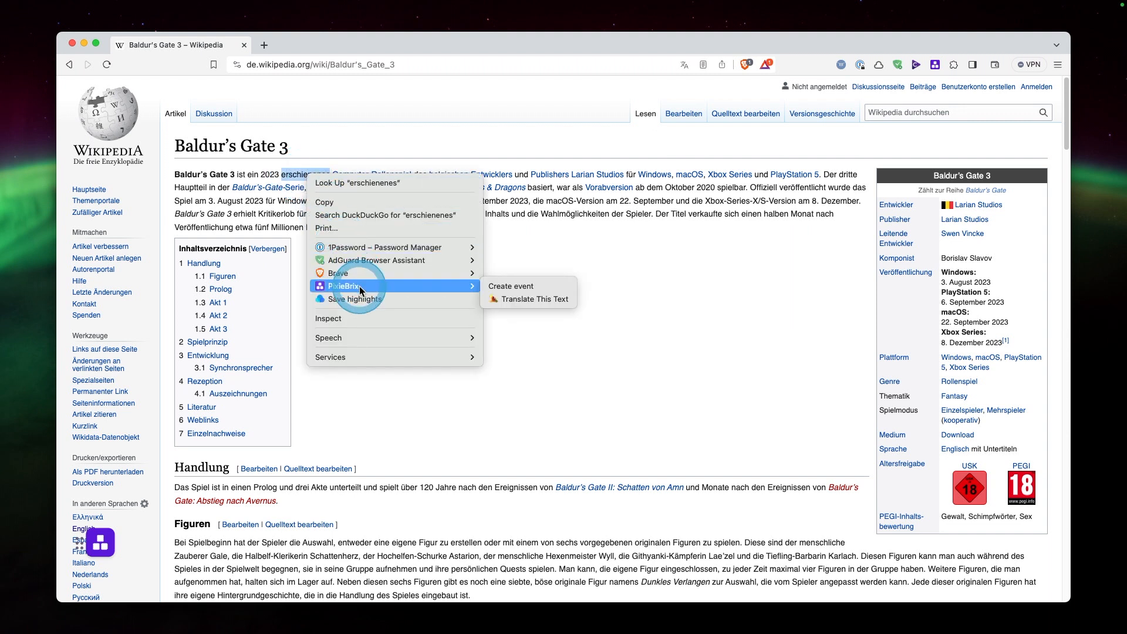
{"action": "left_click", "coordinate": [511, 301]}
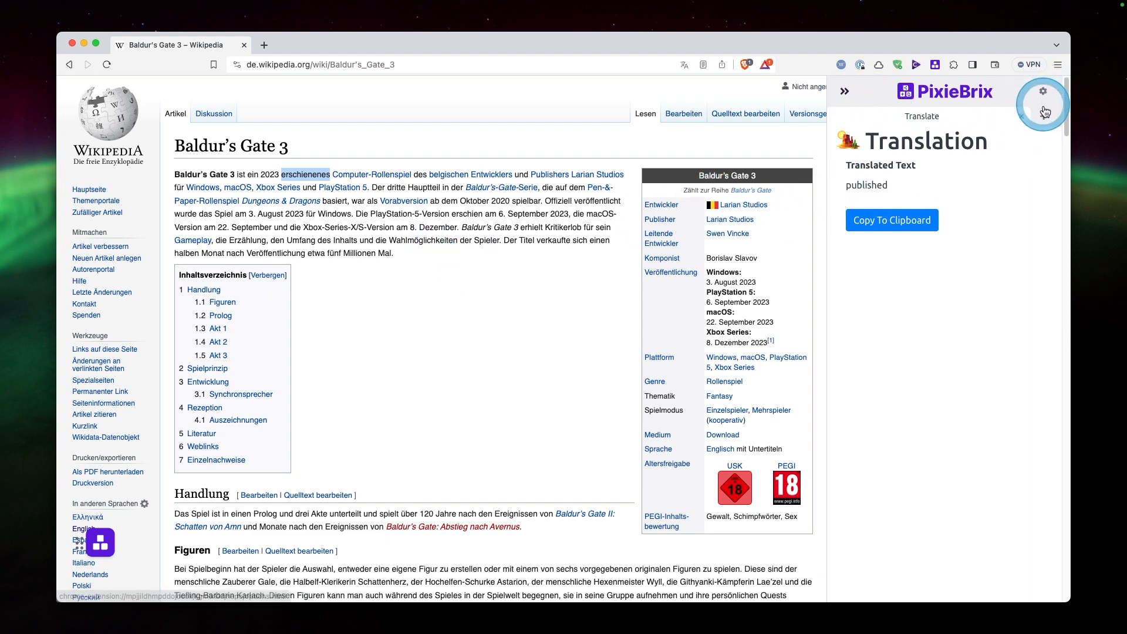
{"action": "left_click", "coordinate": [845, 91]}
{"action": "left_click", "coordinate": [601, 248]}
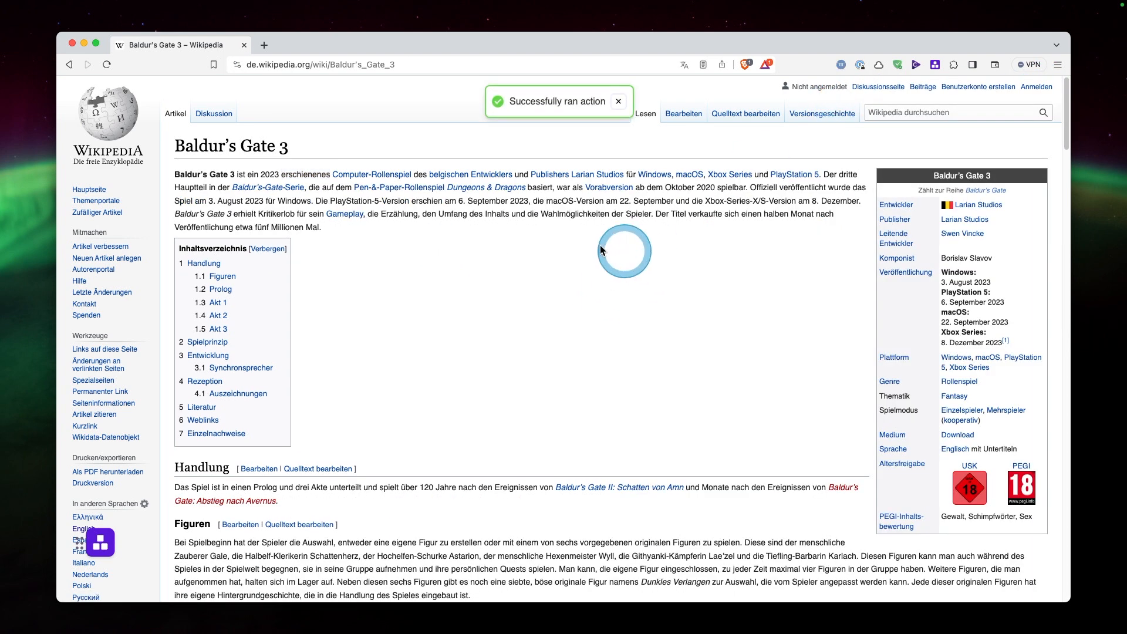
{"action": "left_click_drag", "start_coordinate": [386, 231], "coordinate": [166, 176]}
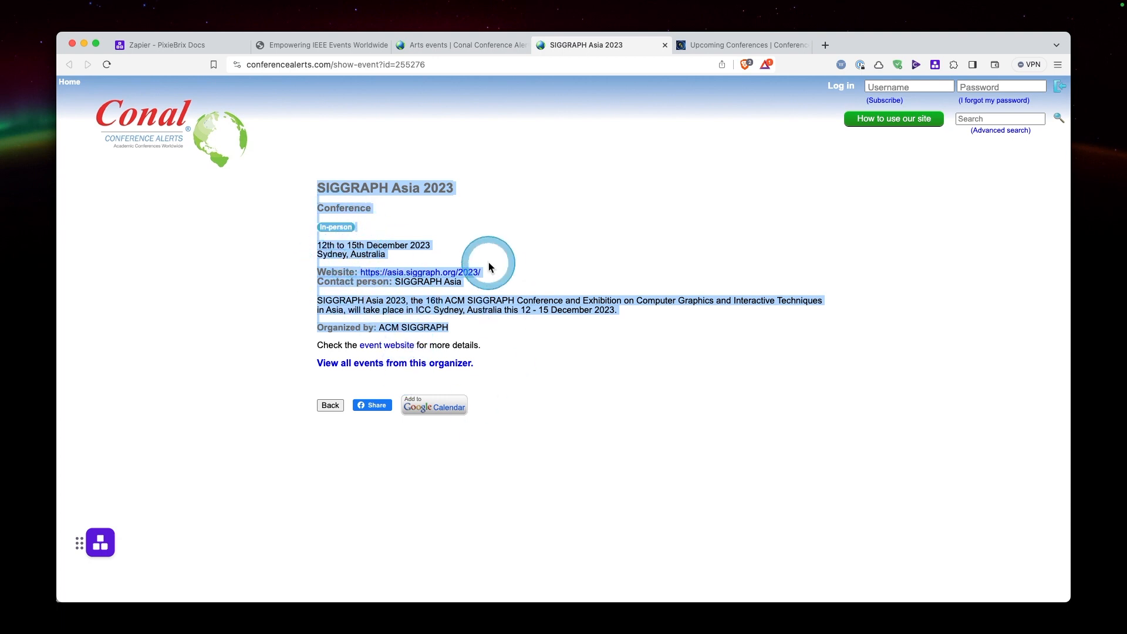
Run the PixieBrix Create event action on the selected SIGGRAPH Asia 2023 conference details
{"action": "right_click", "coordinate": [478, 309]}
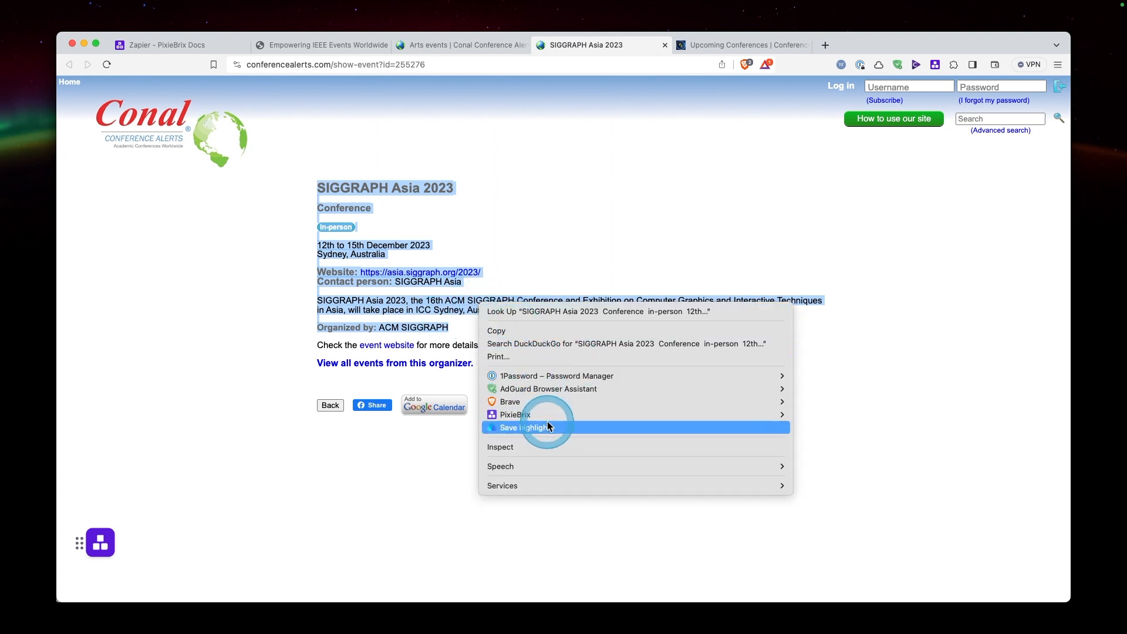
{"action": "mouse_move", "coordinate": [547, 420]}
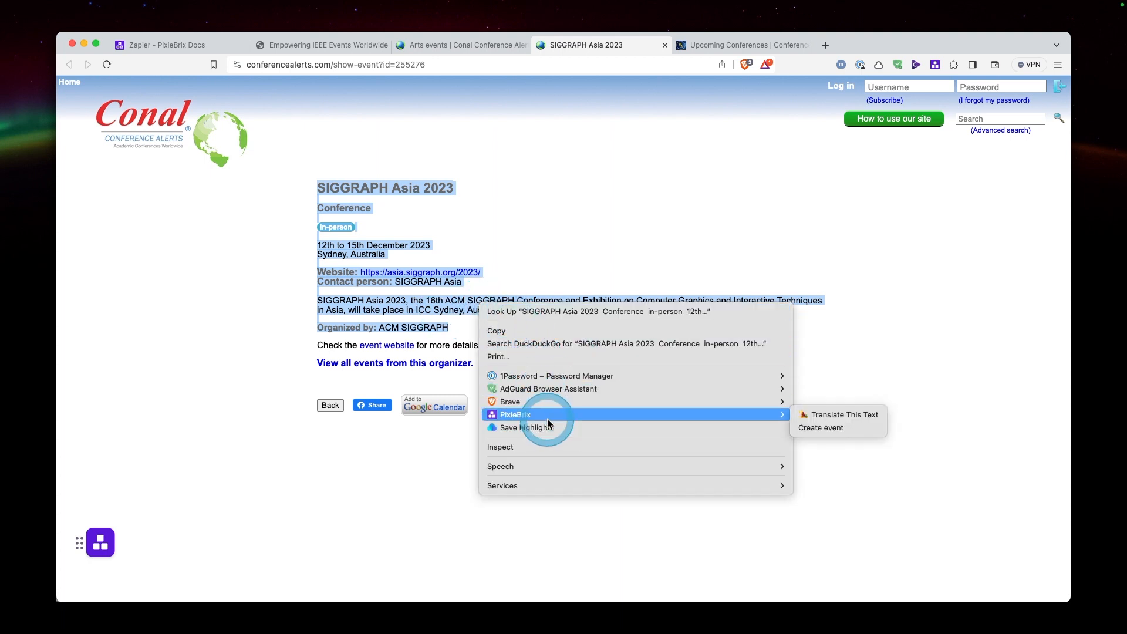
{"action": "left_click", "coordinate": [836, 426]}
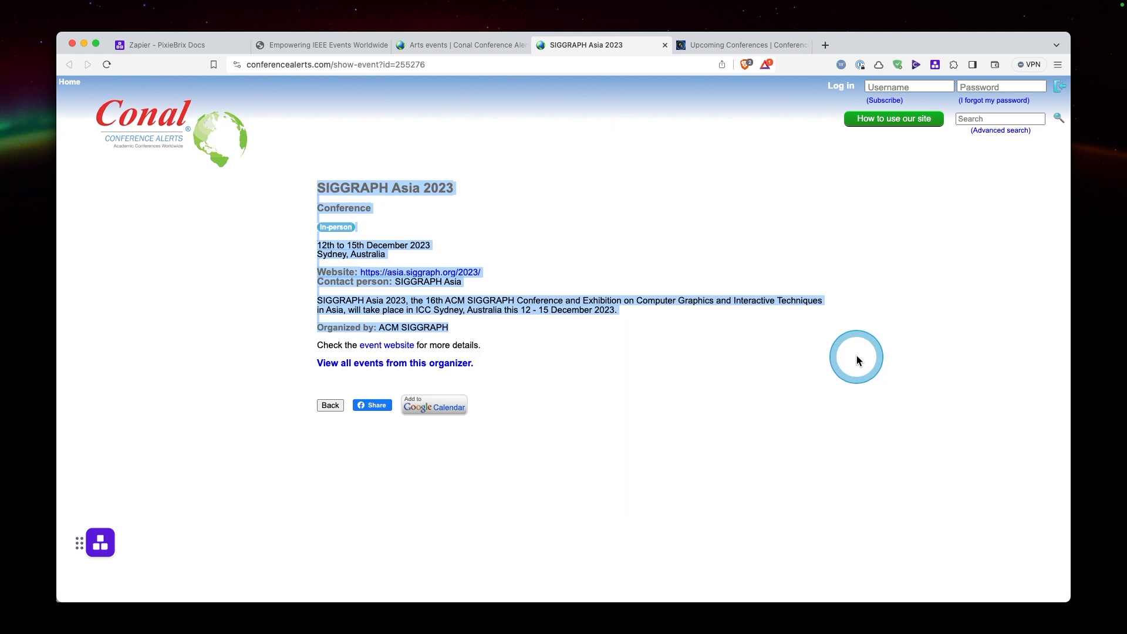
Switch to the PixieBrix editor in DevTools and examine the Create event mod's Context Menu settings, including its site pattern
{"action": "key", "text": "super+grave"}
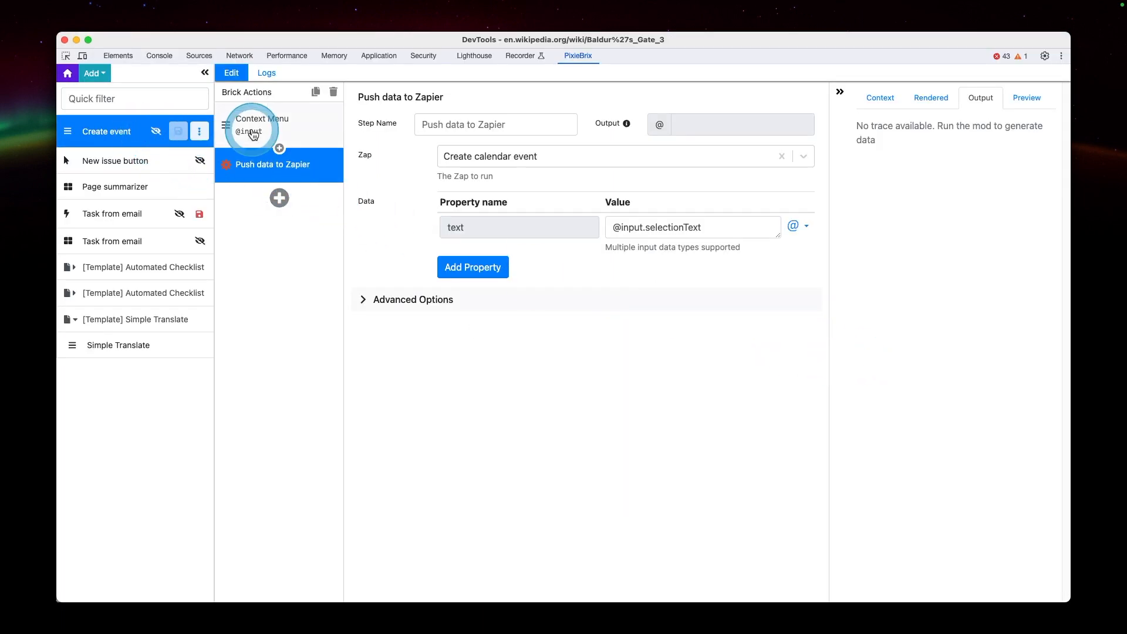
{"action": "left_click", "coordinate": [316, 136]}
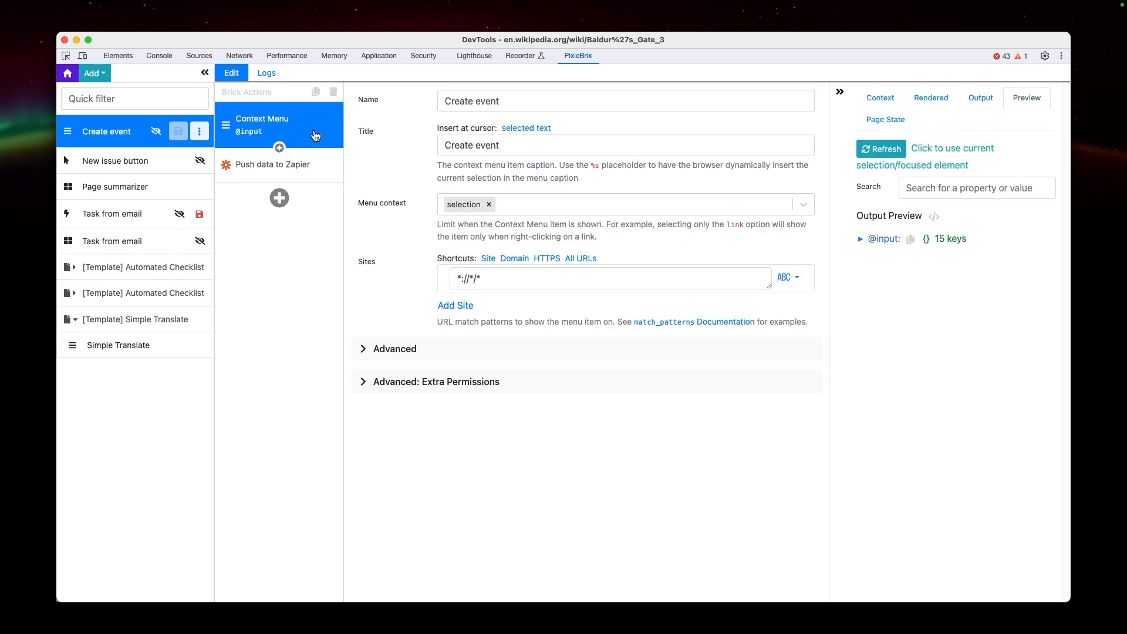
{"action": "left_click", "coordinate": [94, 73]}
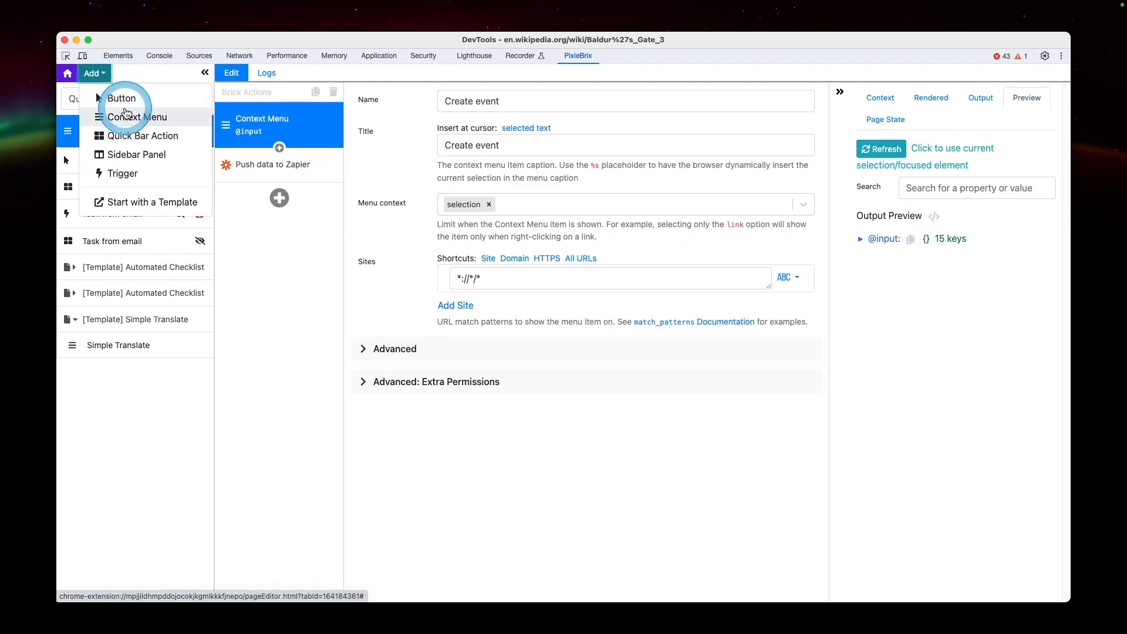
{"action": "left_click", "coordinate": [389, 120]}
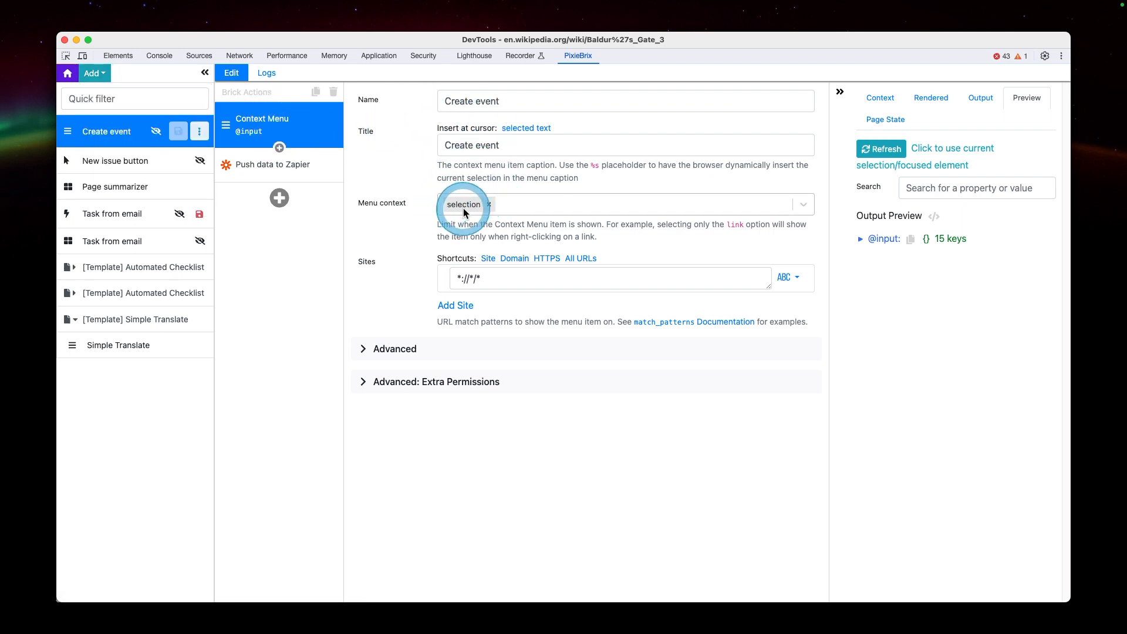
{"action": "left_click_drag", "start_coordinate": [512, 278], "coordinate": [440, 282]}
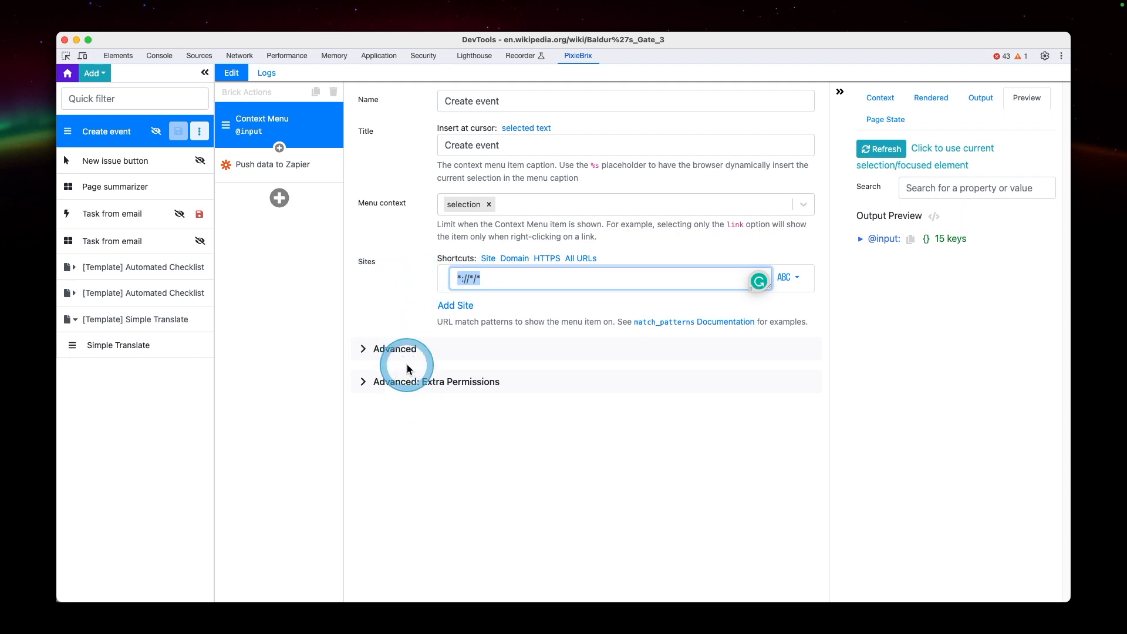
Examine the Push data to Zapier brick, including its available Zaps and the text property's name and value
{"action": "left_click", "coordinate": [317, 170]}
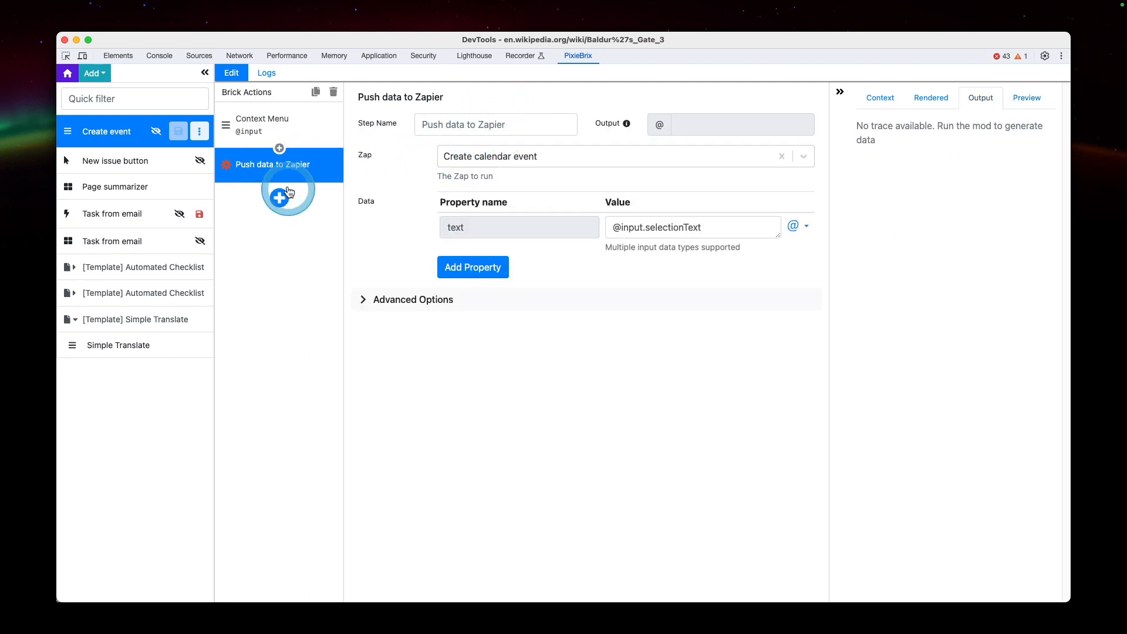
{"action": "left_click", "coordinate": [464, 157]}
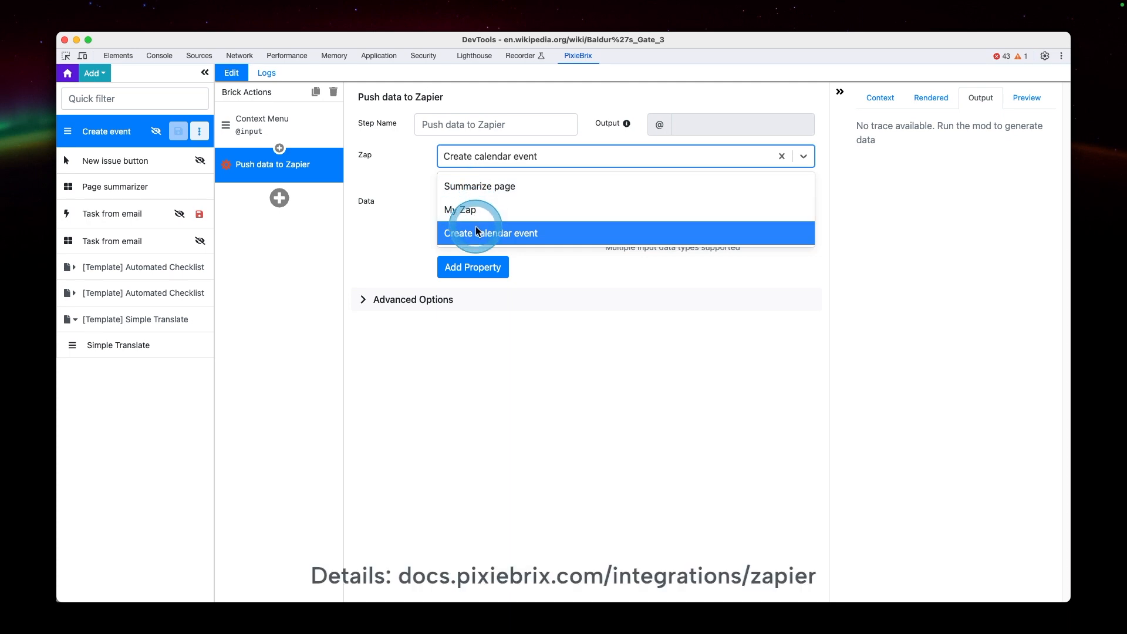
{"action": "left_click", "coordinate": [413, 229]}
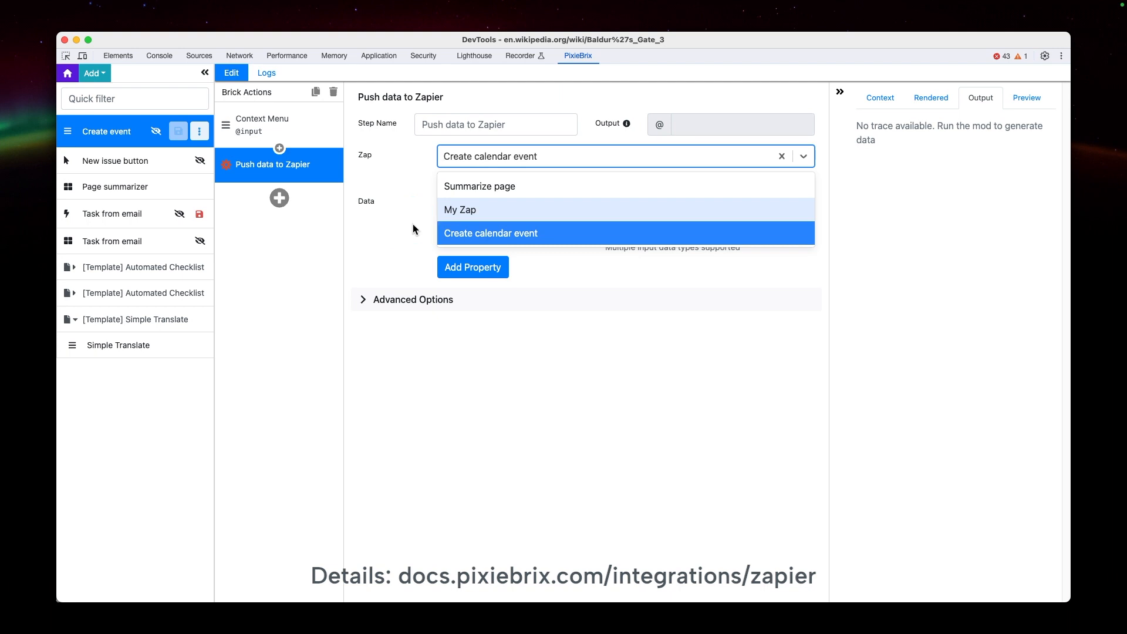
{"action": "left_click_drag", "start_coordinate": [442, 229], "coordinate": [474, 231]}
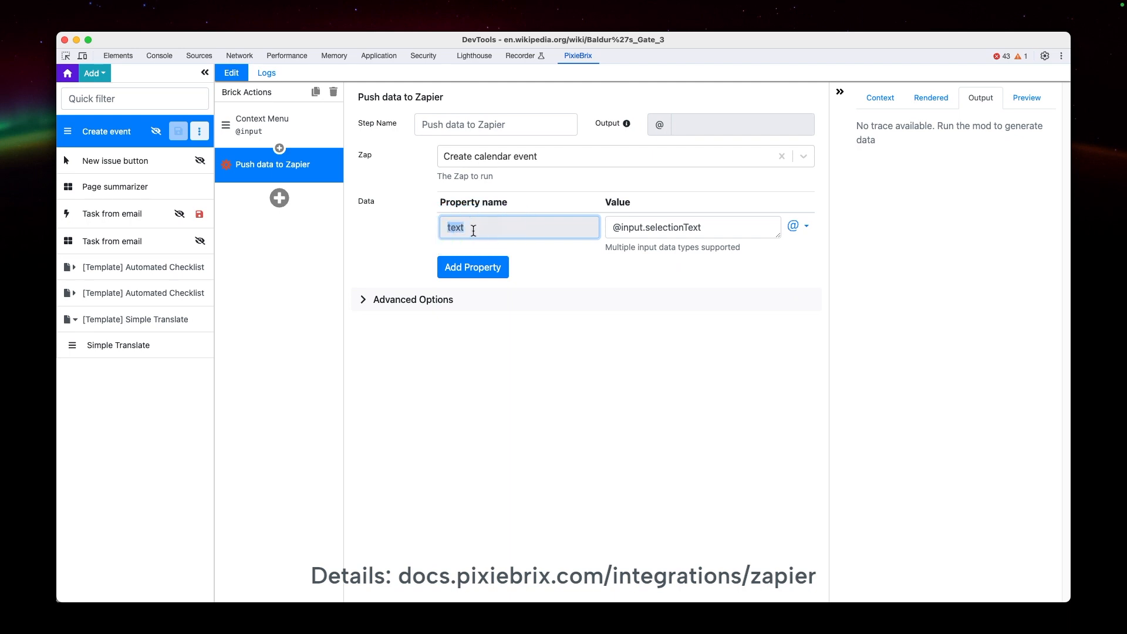
{"action": "left_click_drag", "start_coordinate": [729, 252], "coordinate": [614, 227]}
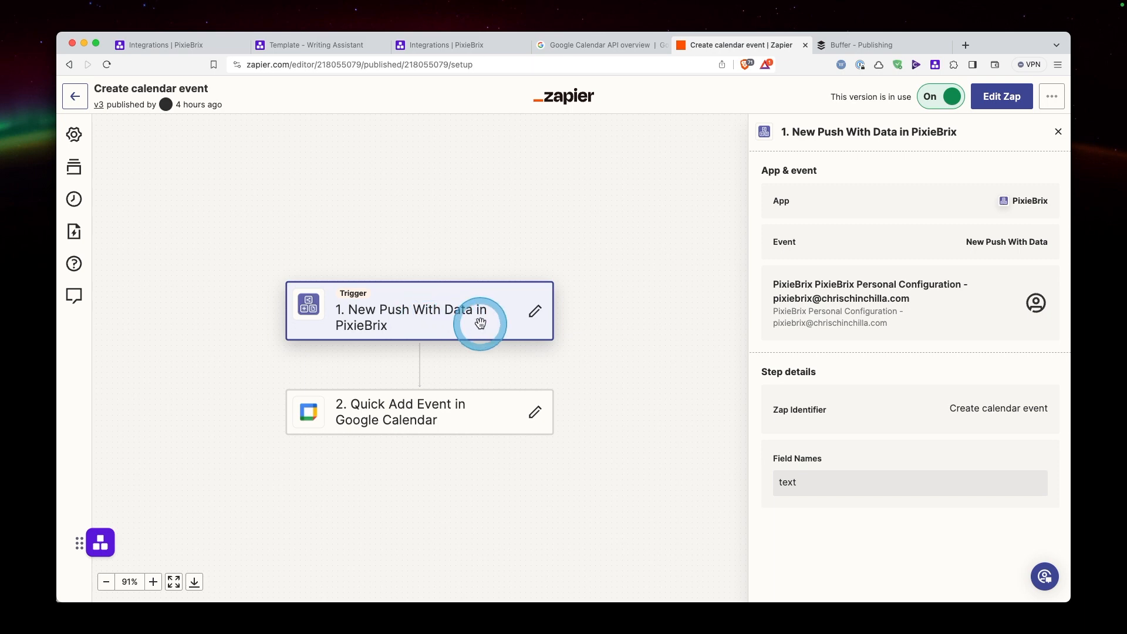
Open the New Push With Data in PixieBrix trigger of the Create calendar event Zap for editing
{"action": "left_click", "coordinate": [536, 311]}
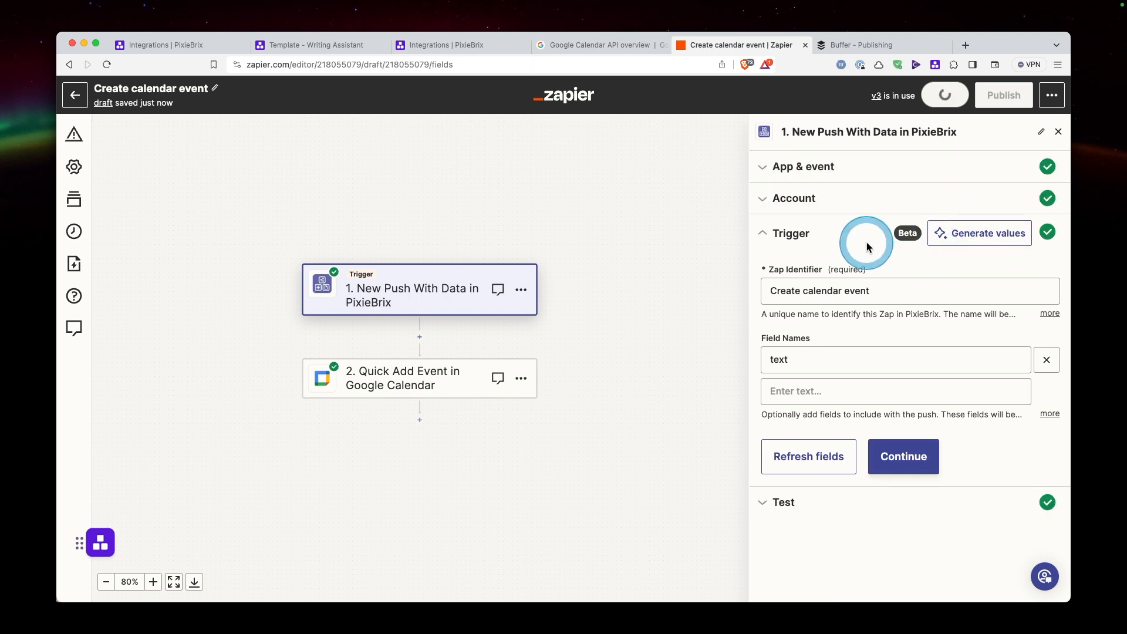
Review the trigger's Zap identifier and text field name, and proceed to the trigger test
{"action": "left_click", "coordinate": [841, 292]}
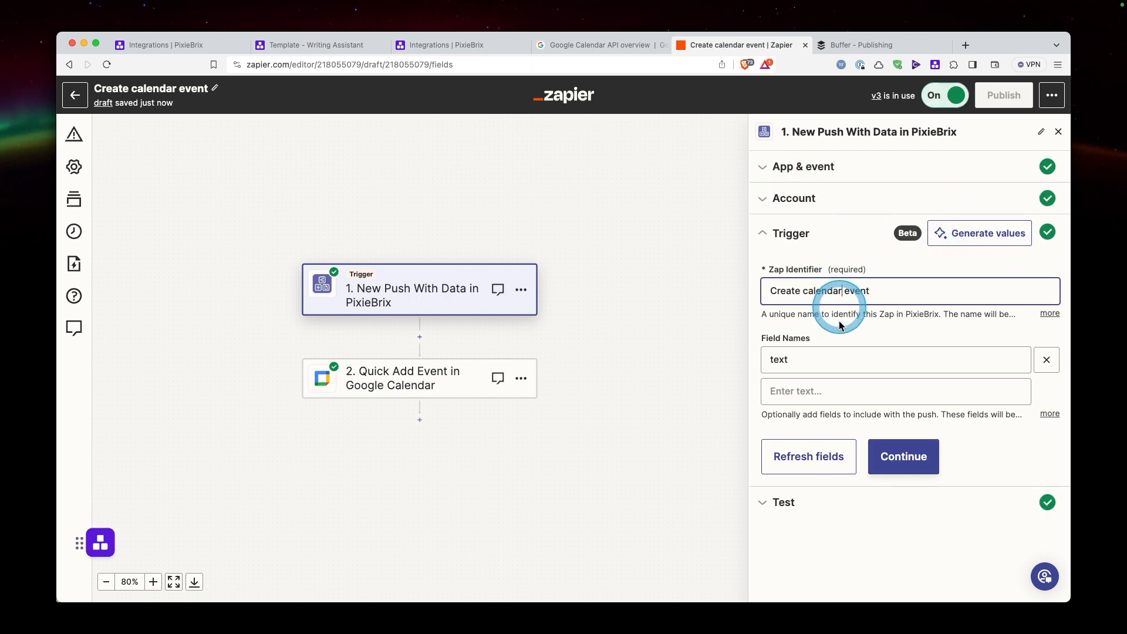
{"action": "left_click", "coordinate": [837, 359]}
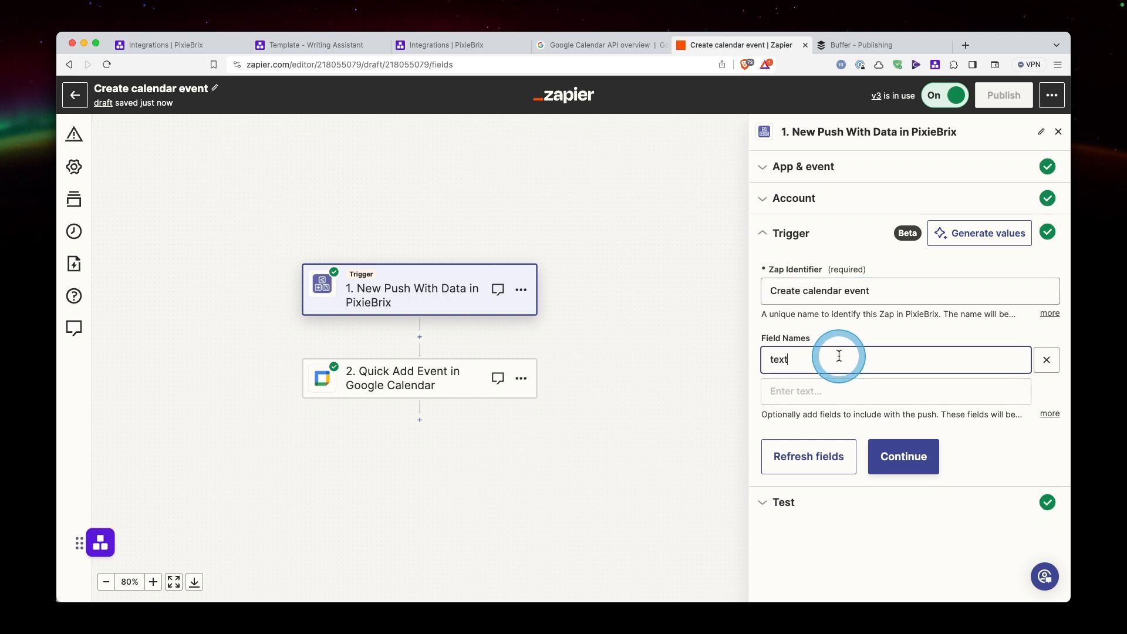
{"action": "left_click", "coordinate": [818, 462]}
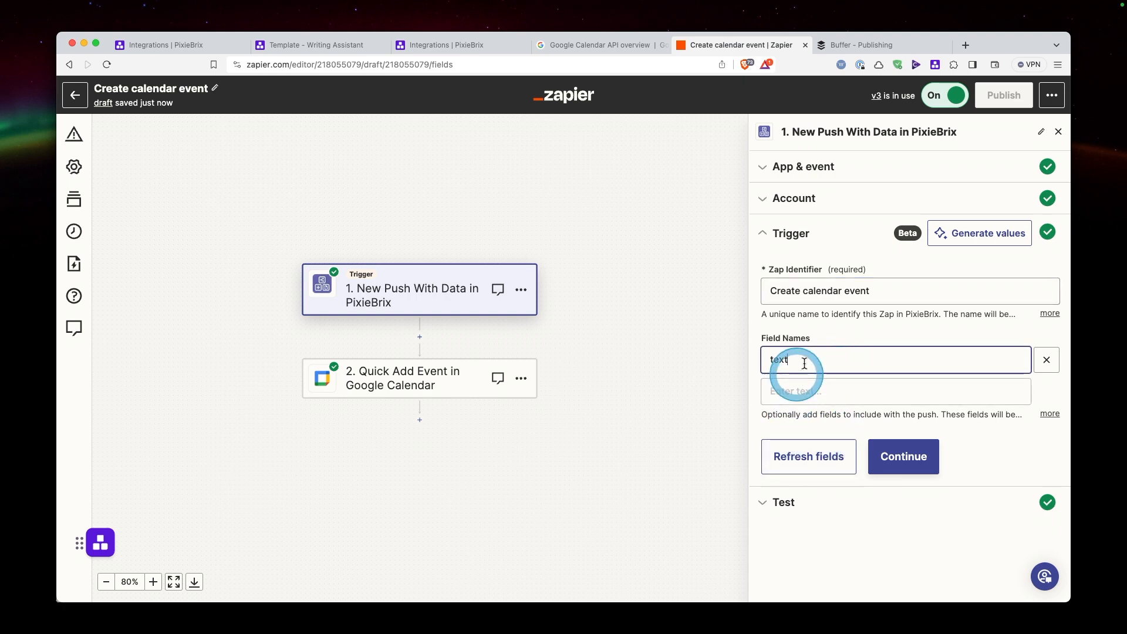
{"action": "left_click", "coordinate": [803, 392]}
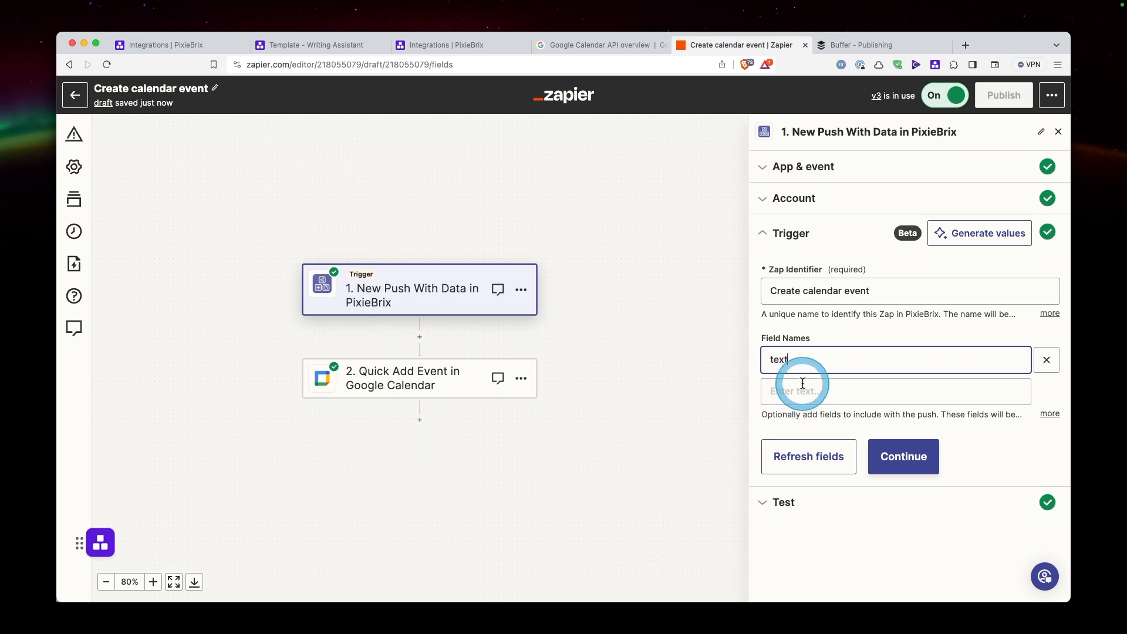
{"action": "left_click", "coordinate": [806, 462]}
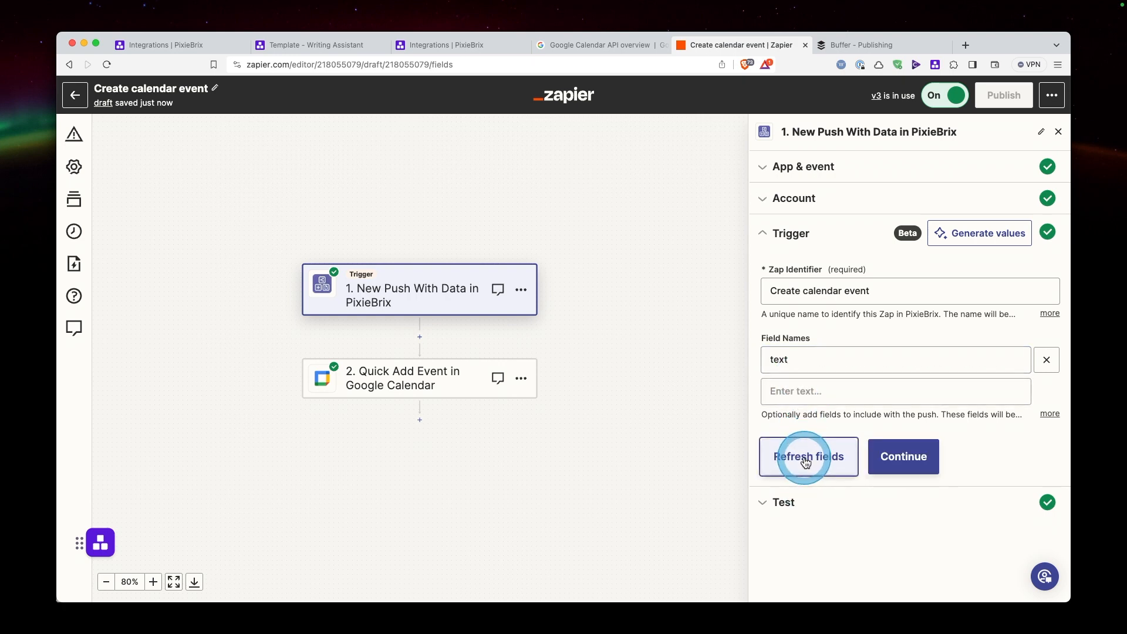
{"action": "left_click", "coordinate": [899, 461]}
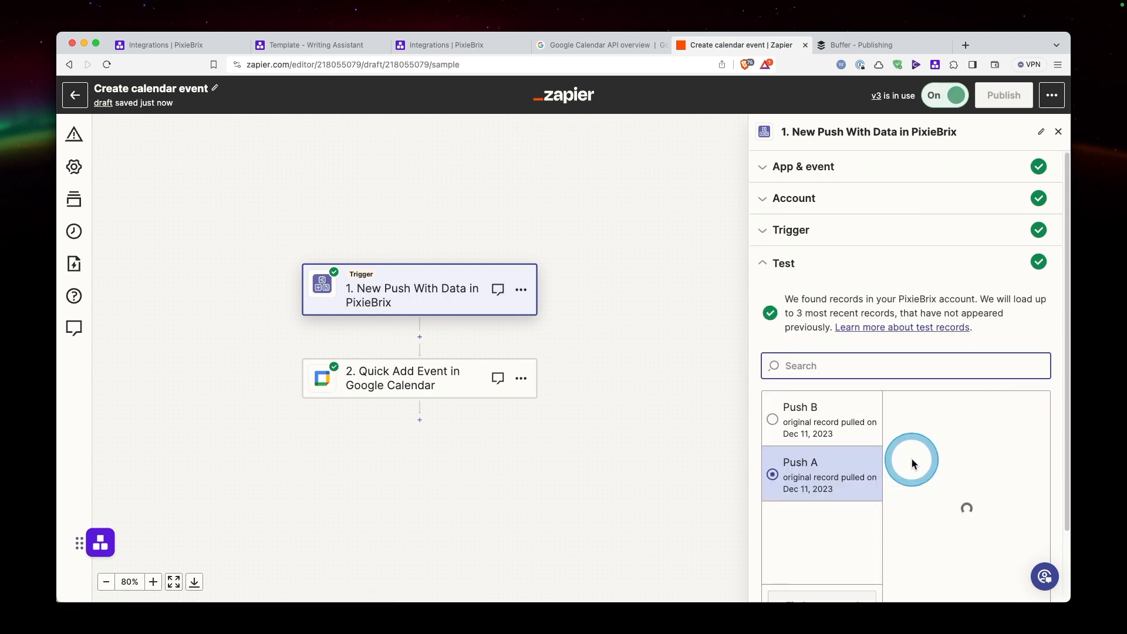
Find new test records for the PixieBrix trigger
{"action": "scroll", "coordinate": [854, 318], "scroll_direction": "down", "scroll_amount": 1}
{"action": "scroll", "coordinate": [854, 319], "scroll_direction": "down", "scroll_amount": 2}
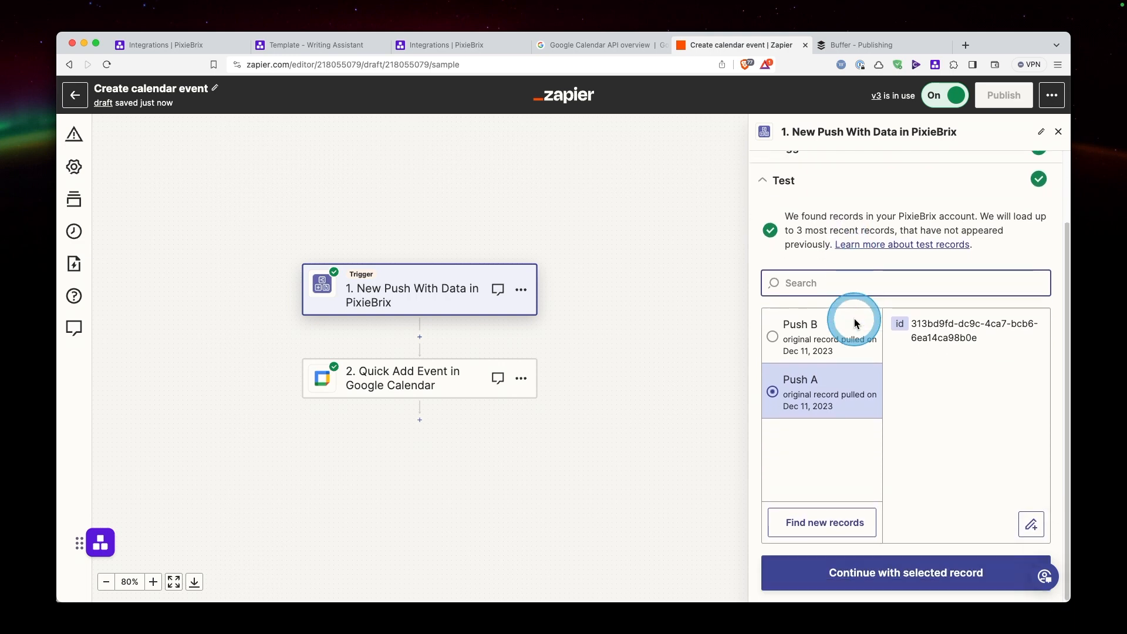
{"action": "left_click", "coordinate": [820, 530]}
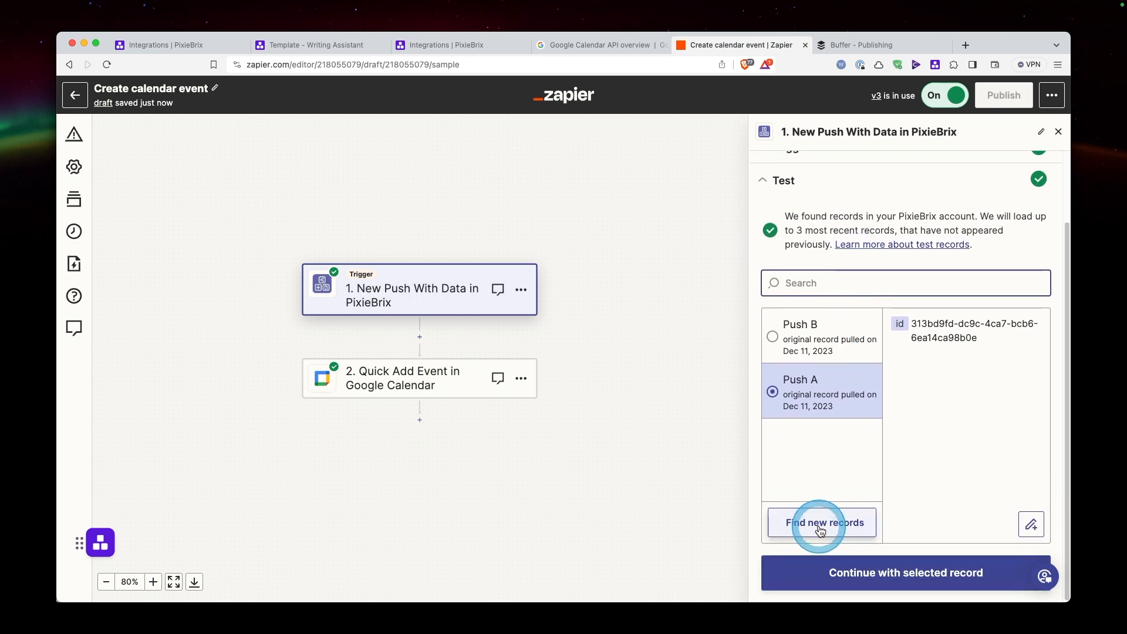
{"action": "left_click", "coordinate": [821, 530]}
Compare the data in the Push A, Push B and Push C records, and continue with Push B as the test record
{"action": "left_click", "coordinate": [828, 337]}
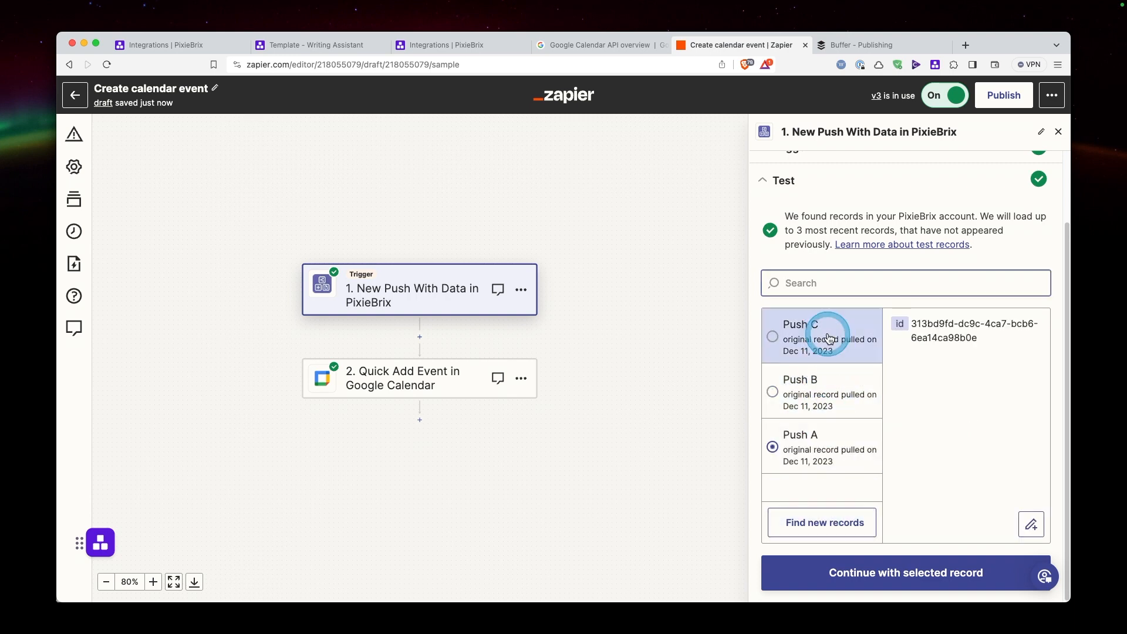
{"action": "left_click", "coordinate": [832, 385]}
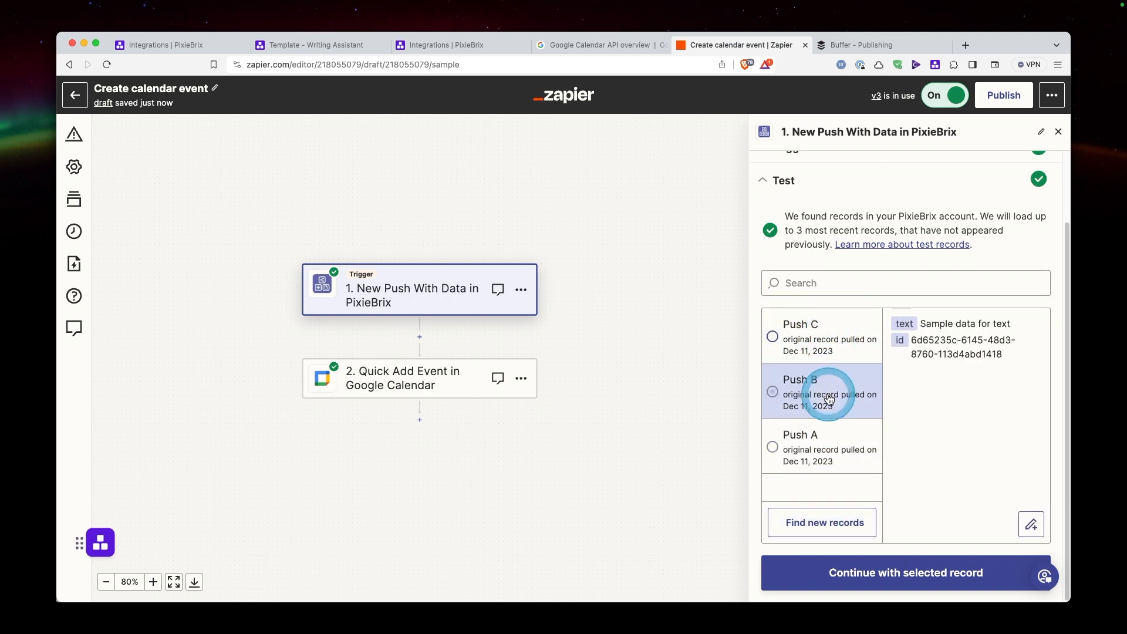
{"action": "left_click", "coordinate": [839, 446]}
{"action": "left_click", "coordinate": [837, 390]}
{"action": "left_click", "coordinate": [834, 339]}
{"action": "left_click", "coordinate": [838, 381]}
{"action": "left_click", "coordinate": [830, 336]}
{"action": "left_click", "coordinate": [818, 434]}
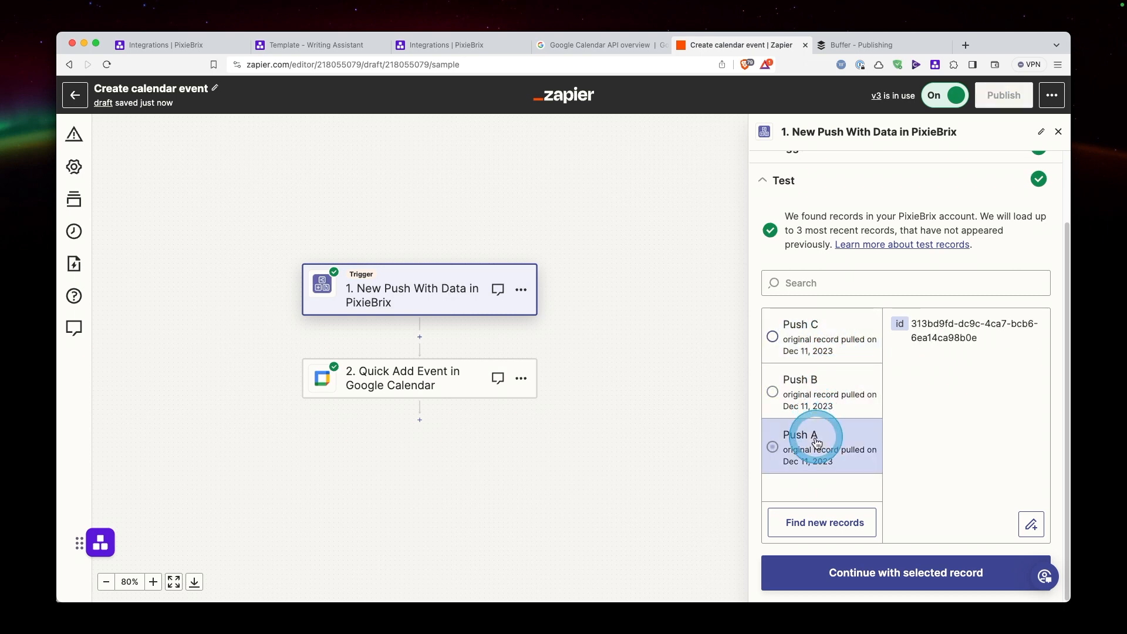
{"action": "left_click", "coordinate": [813, 344]}
{"action": "left_click", "coordinate": [819, 394]}
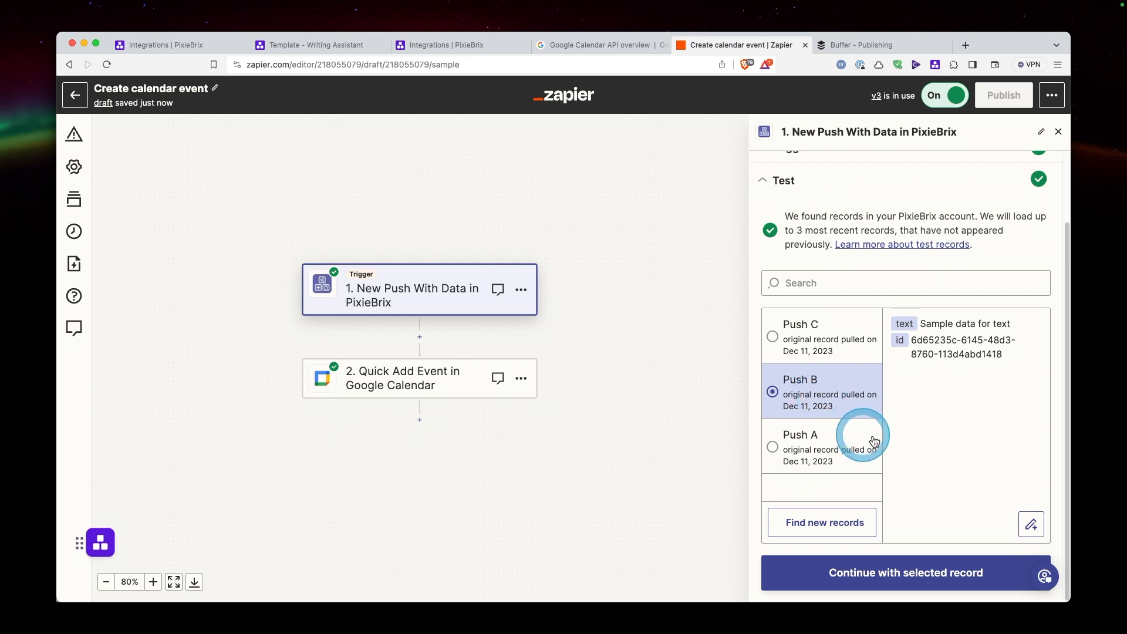
{"action": "left_click", "coordinate": [911, 567]}
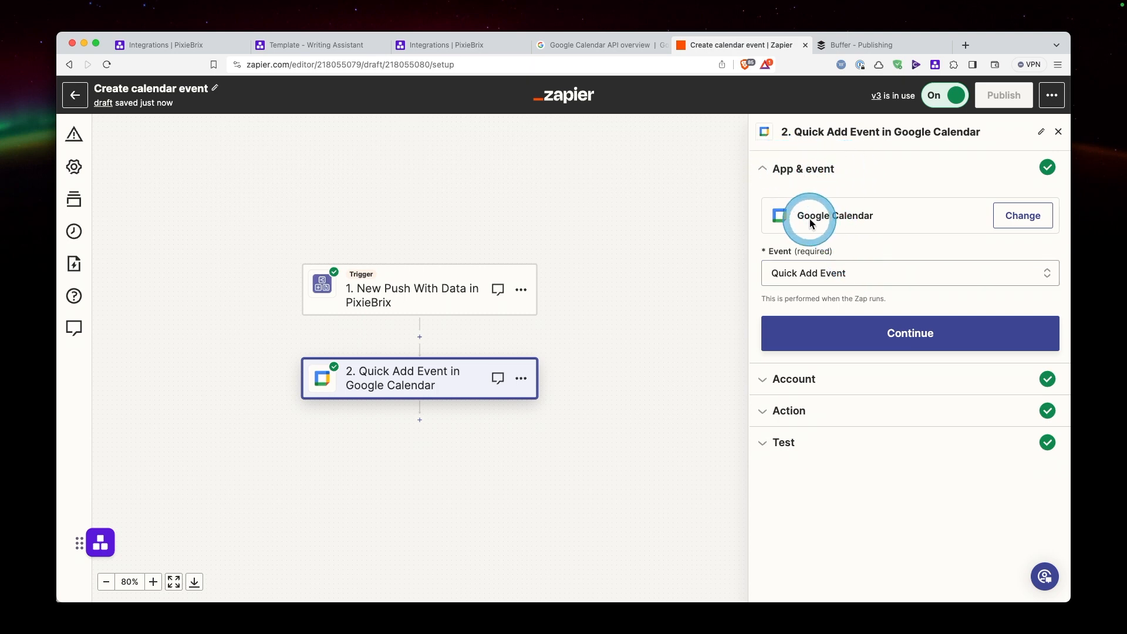
Examine the events available for the Google Calendar action, including Quick Add Event, and close the list without changing the choice
{"action": "left_click", "coordinate": [828, 273]}
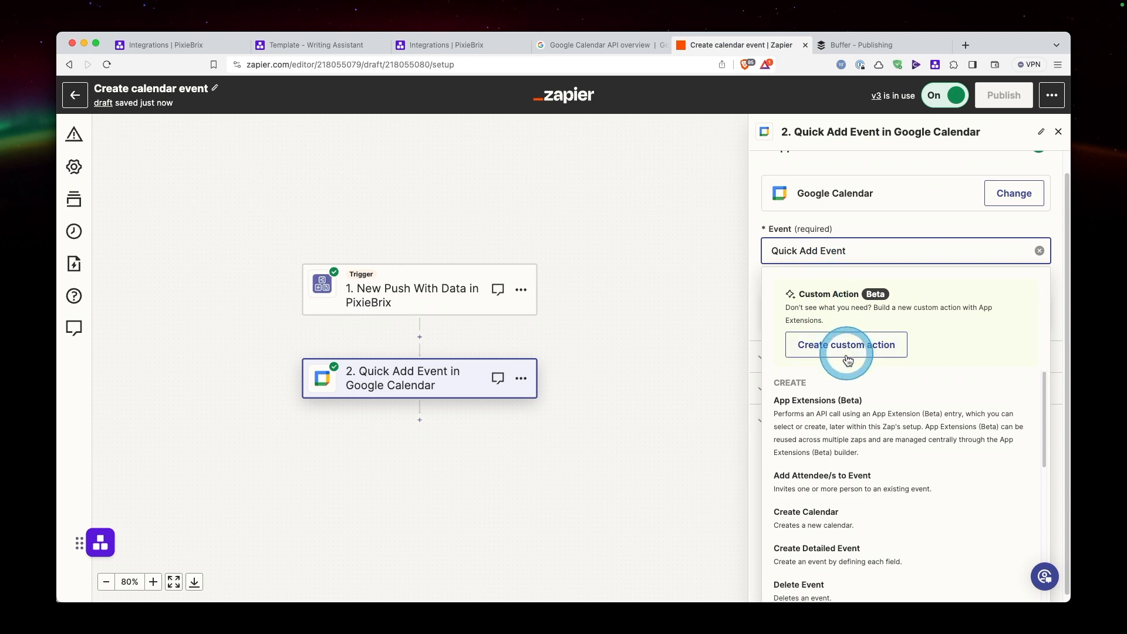
{"action": "scroll", "coordinate": [851, 465], "scroll_direction": "down", "scroll_amount": 3}
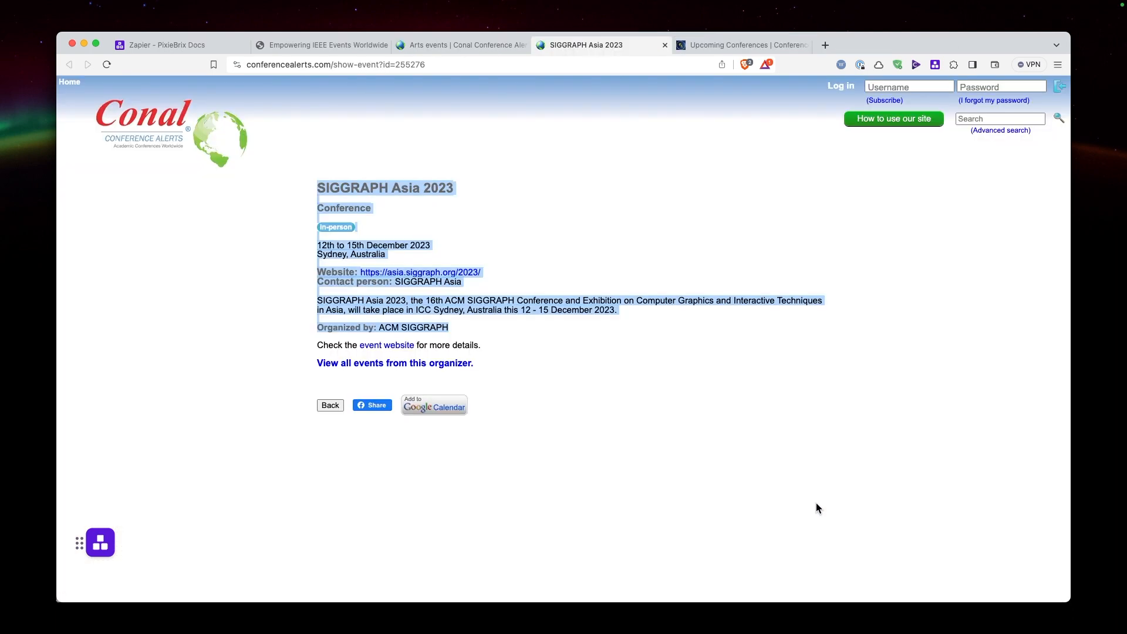
{"action": "left_click", "coordinate": [368, 237]}
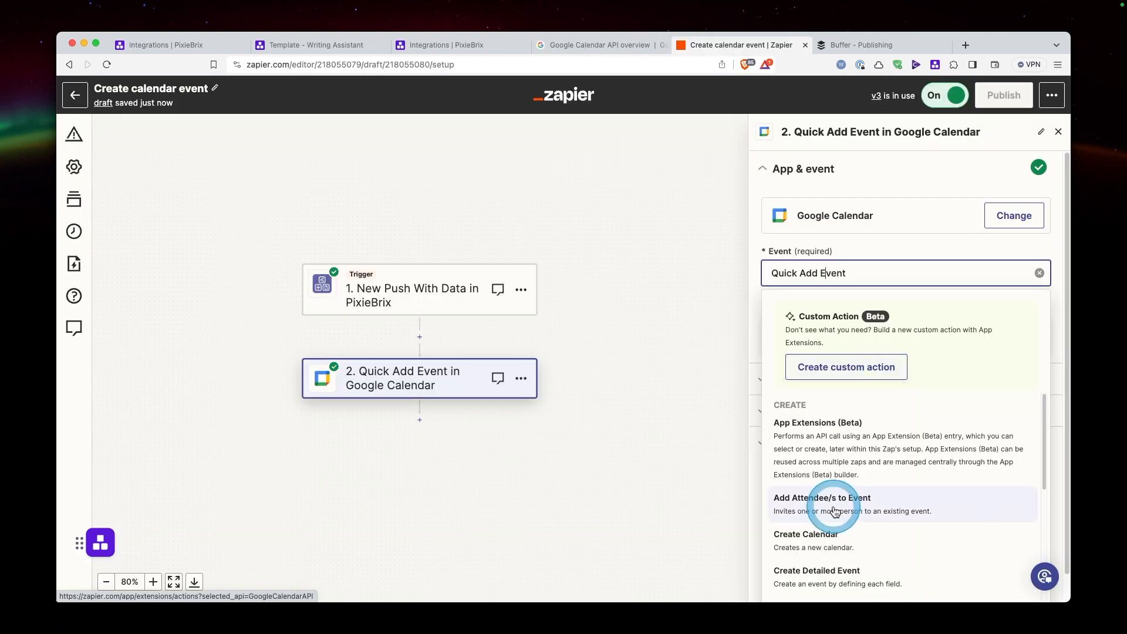
{"action": "scroll", "coordinate": [848, 525], "scroll_direction": "down", "scroll_amount": 4}
{"action": "scroll", "coordinate": [849, 529], "scroll_direction": "down", "scroll_amount": 3}
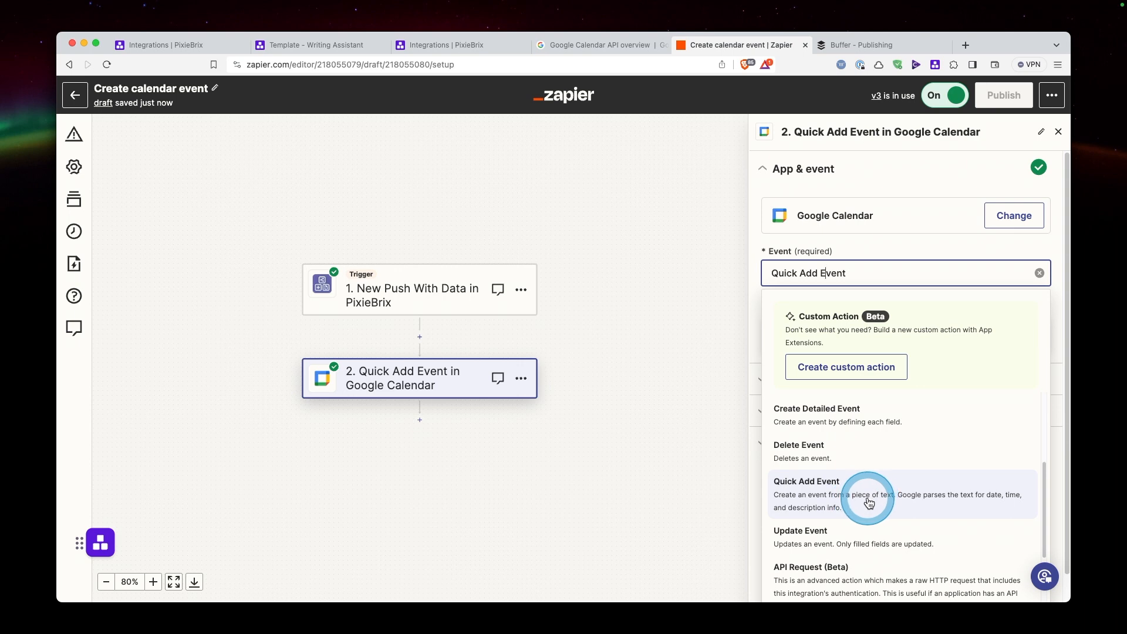
{"action": "left_click", "coordinate": [754, 323]}
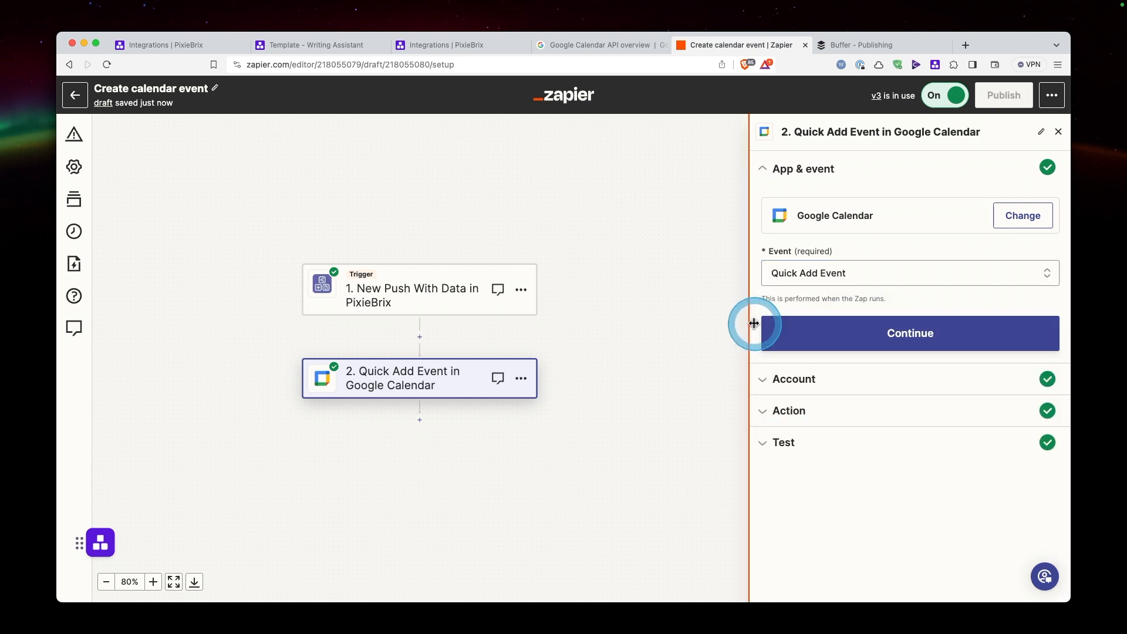
Proceed with Quick Add Event and the connected account to the action fields, and examine the trigger data available for Describe Event
{"action": "left_click", "coordinate": [838, 334]}
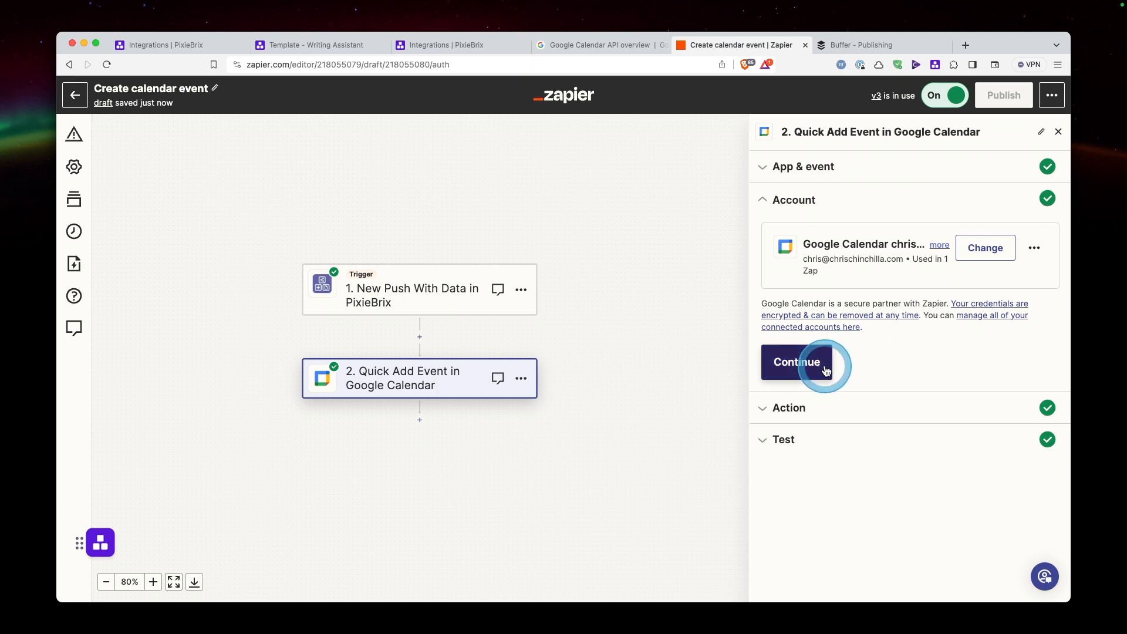
{"action": "left_click", "coordinate": [807, 361]}
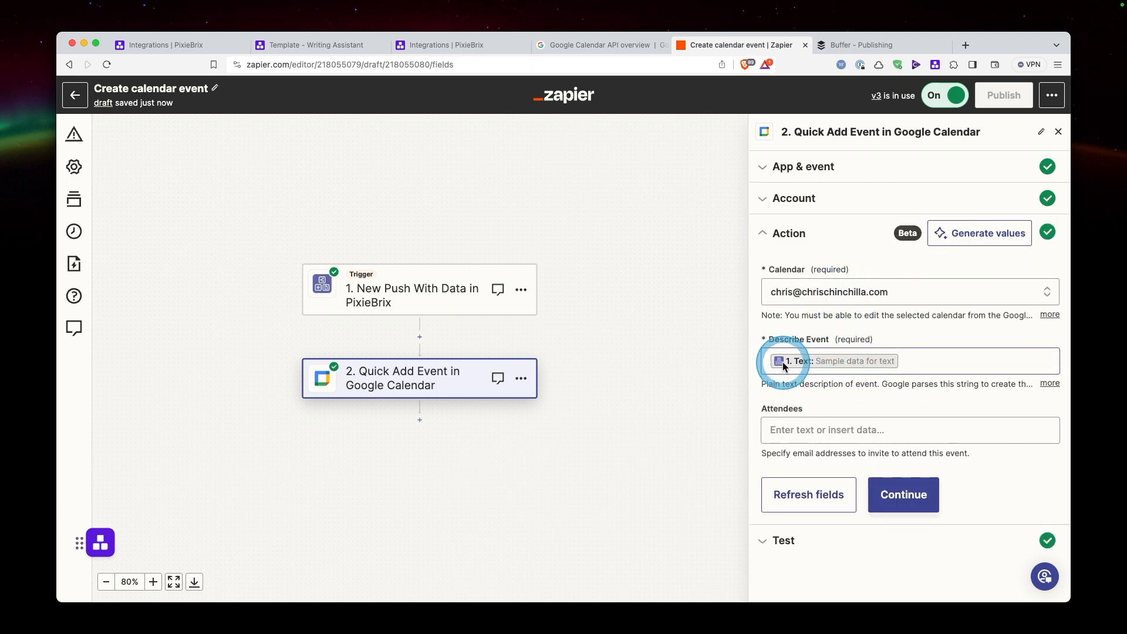
{"action": "left_click", "coordinate": [909, 361]}
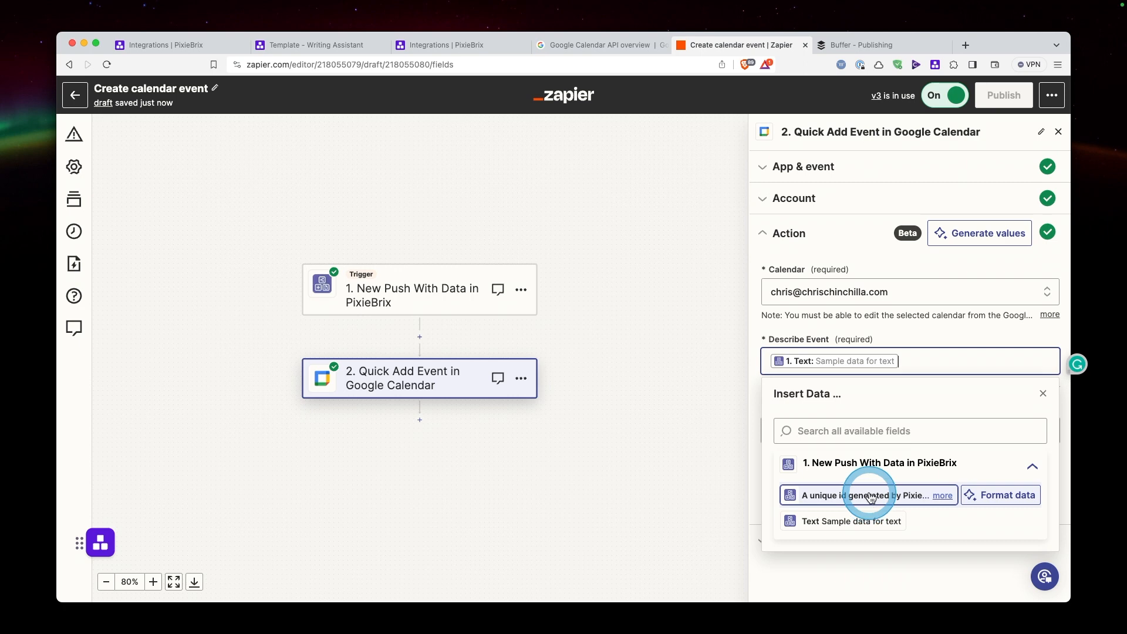
{"action": "left_click", "coordinate": [815, 435]}
Proceed to the Quick Add Event test and examine the sample event data sent to Google Calendar
{"action": "left_click", "coordinate": [902, 492]}
{"action": "left_click", "coordinate": [859, 385]}
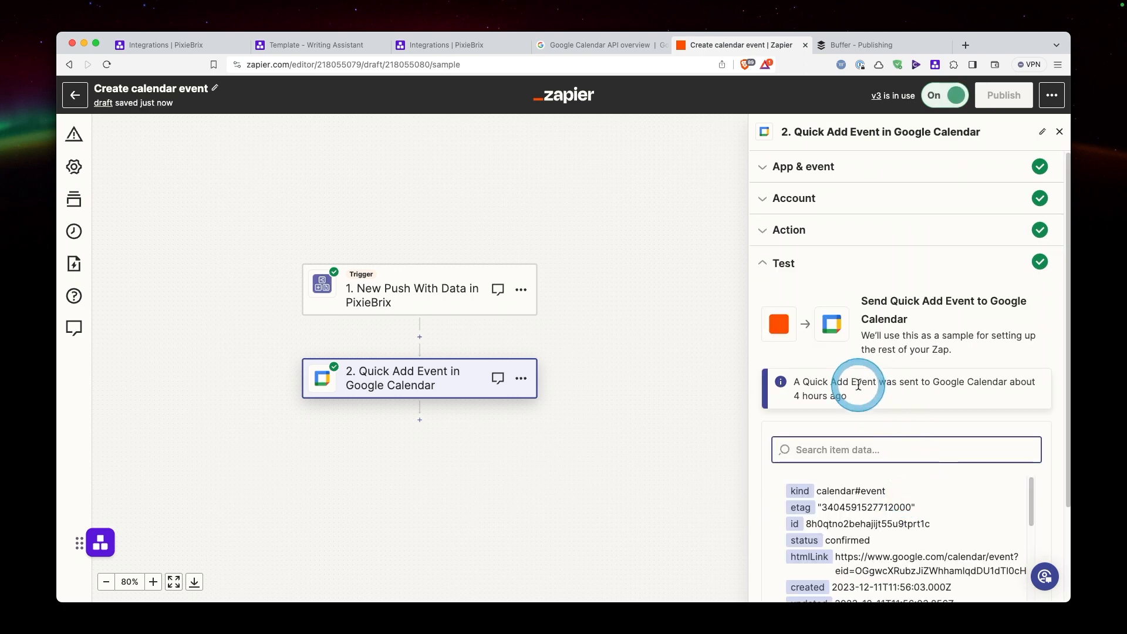
{"action": "scroll", "coordinate": [858, 384], "scroll_direction": "down", "scroll_amount": 3}
{"action": "scroll", "coordinate": [821, 399], "scroll_direction": "down", "scroll_amount": 1}
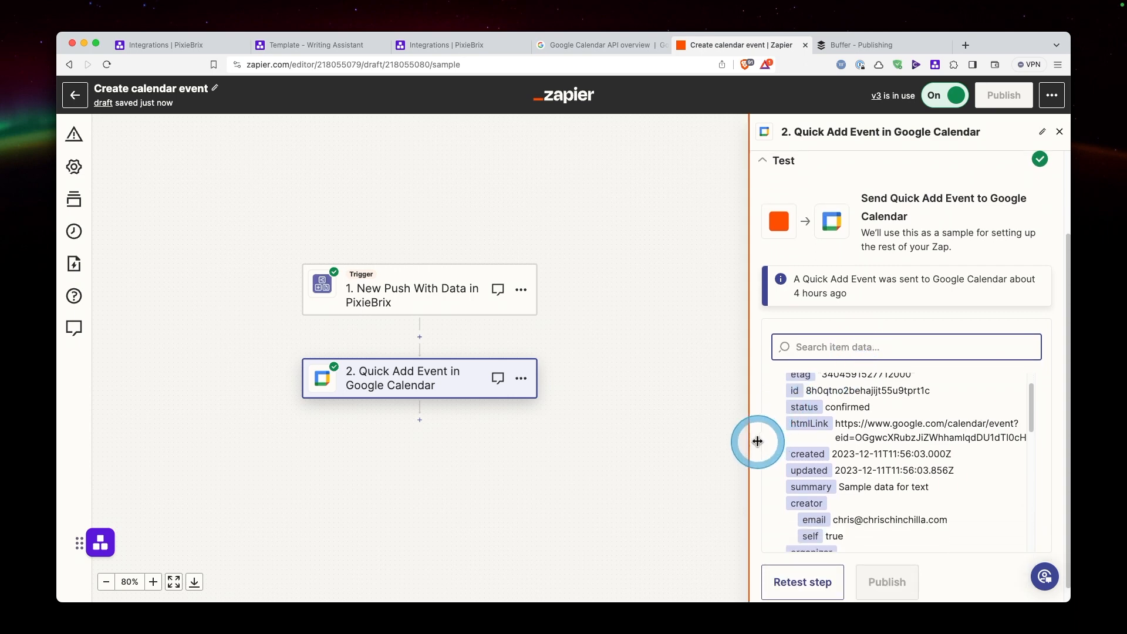
{"action": "scroll", "coordinate": [922, 277], "scroll_direction": "down", "scroll_amount": 1}
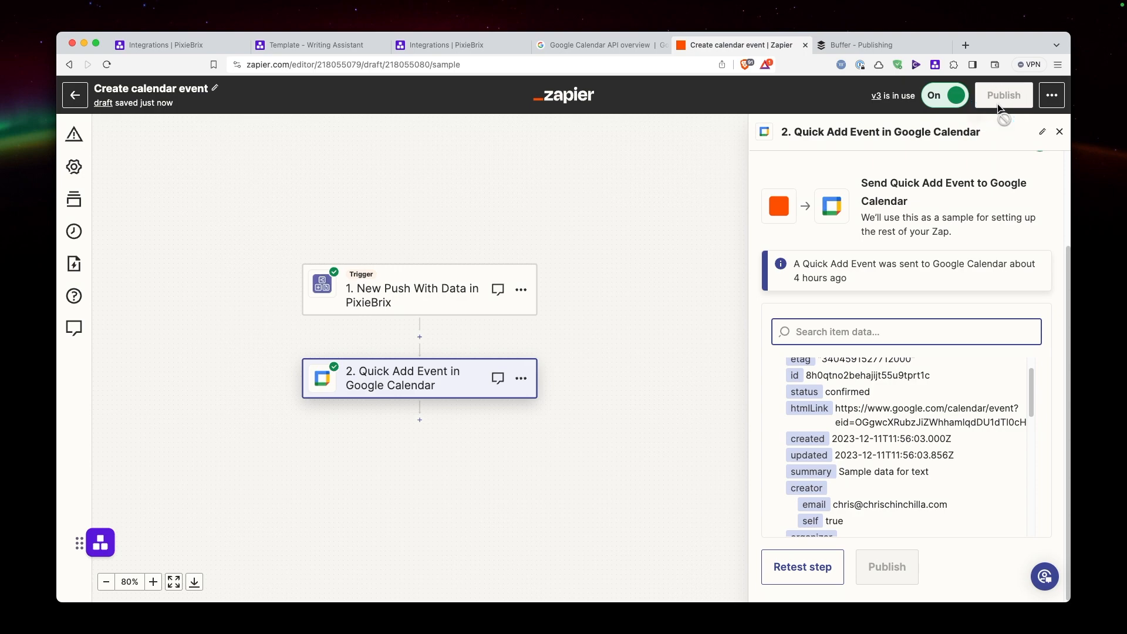
Switch to the PixieBrix editor in DevTools and choose Create calendar event as the Push data to Zapier brick's Zap
{"action": "key", "text": "super+grave"}
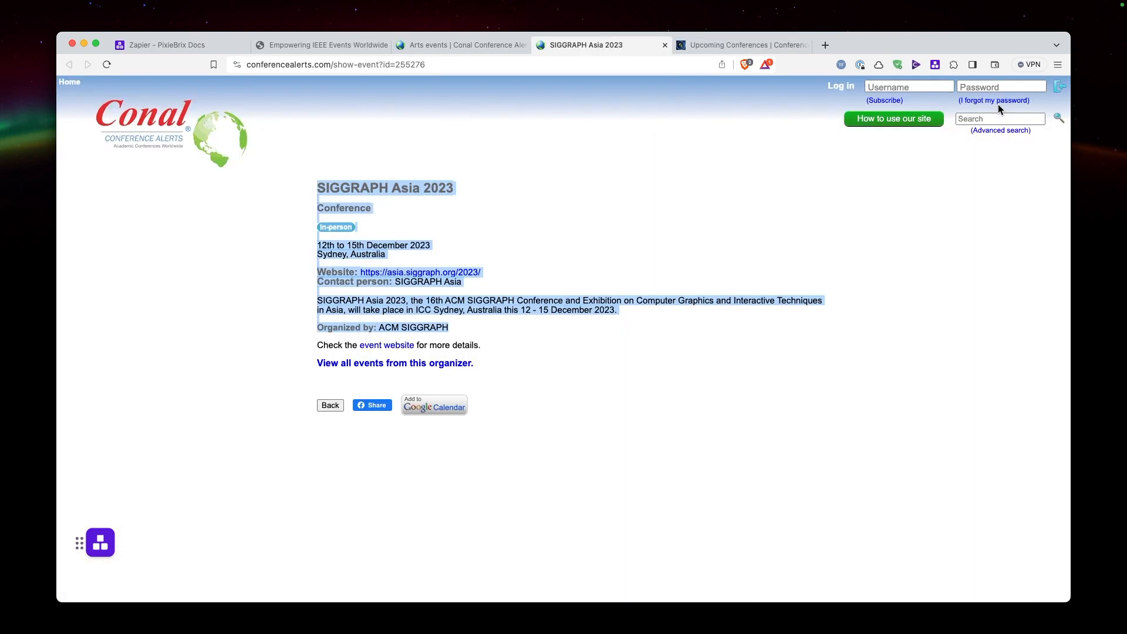
{"action": "key", "text": "super+grave"}
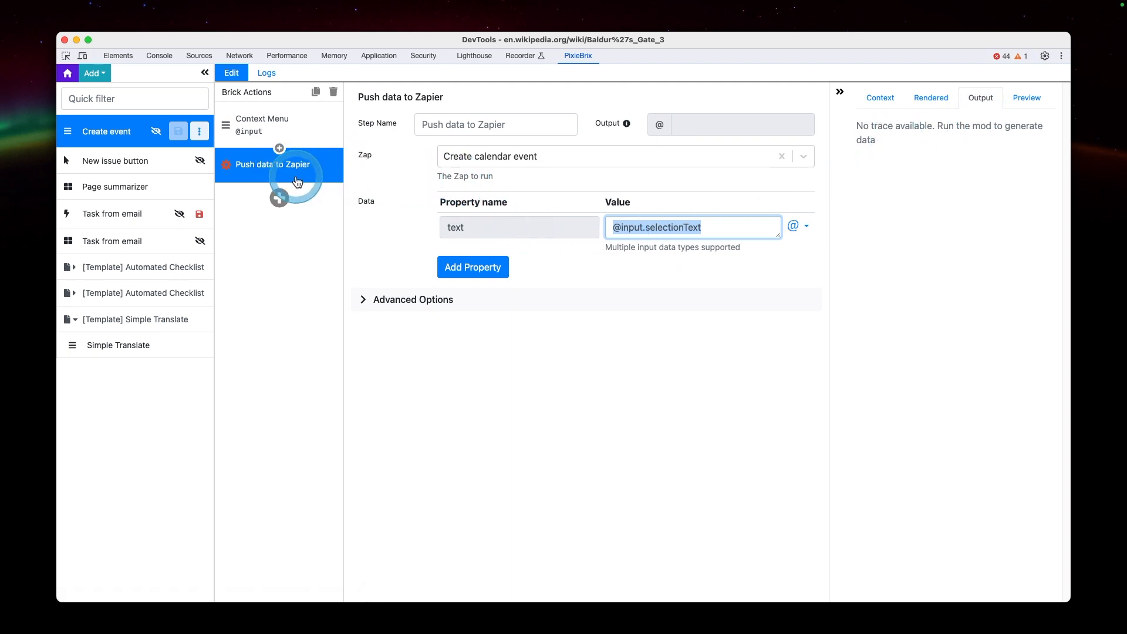
{"action": "left_click", "coordinate": [487, 156]}
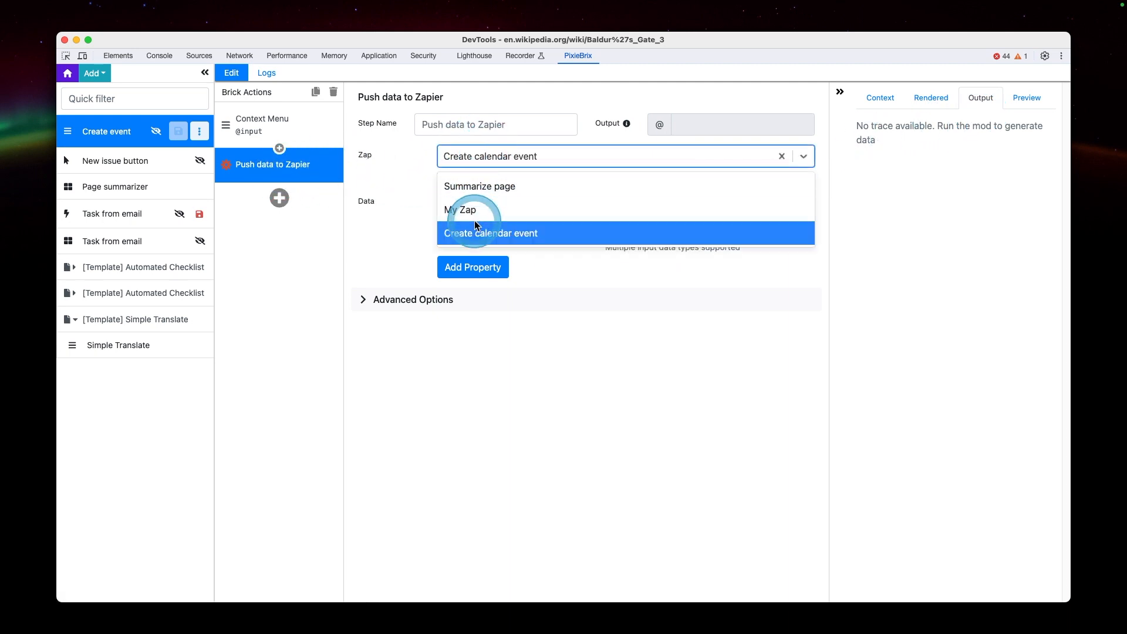
{"action": "left_click", "coordinate": [510, 233]}
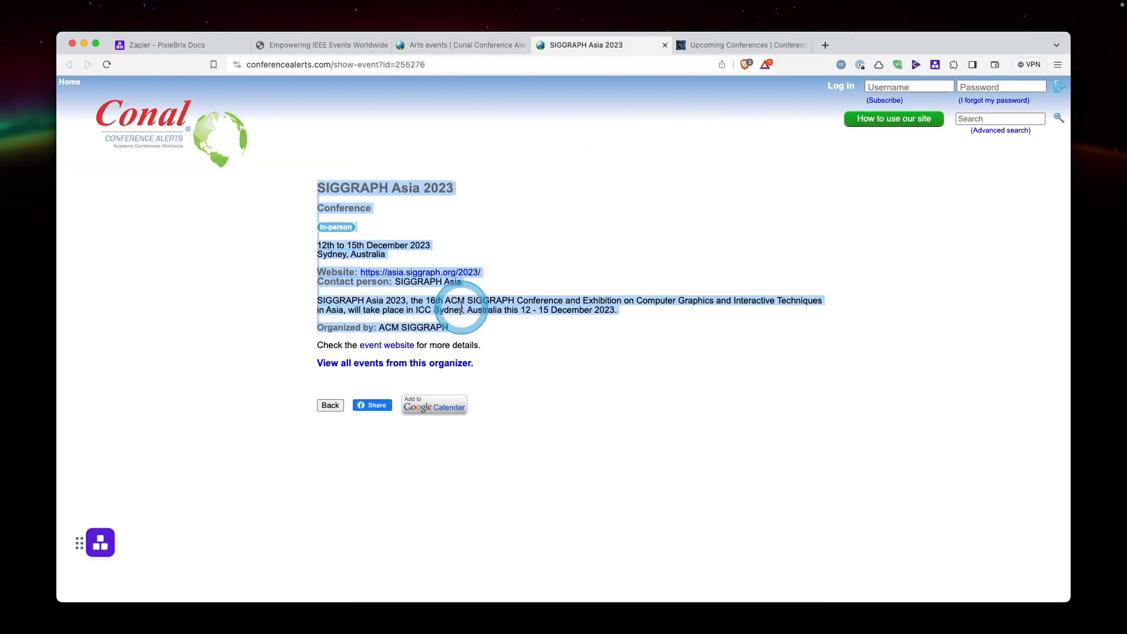
Run the PixieBrix Create event action again on the selected SIGGRAPH Asia 2023 text
{"action": "right_click", "coordinate": [462, 308]}
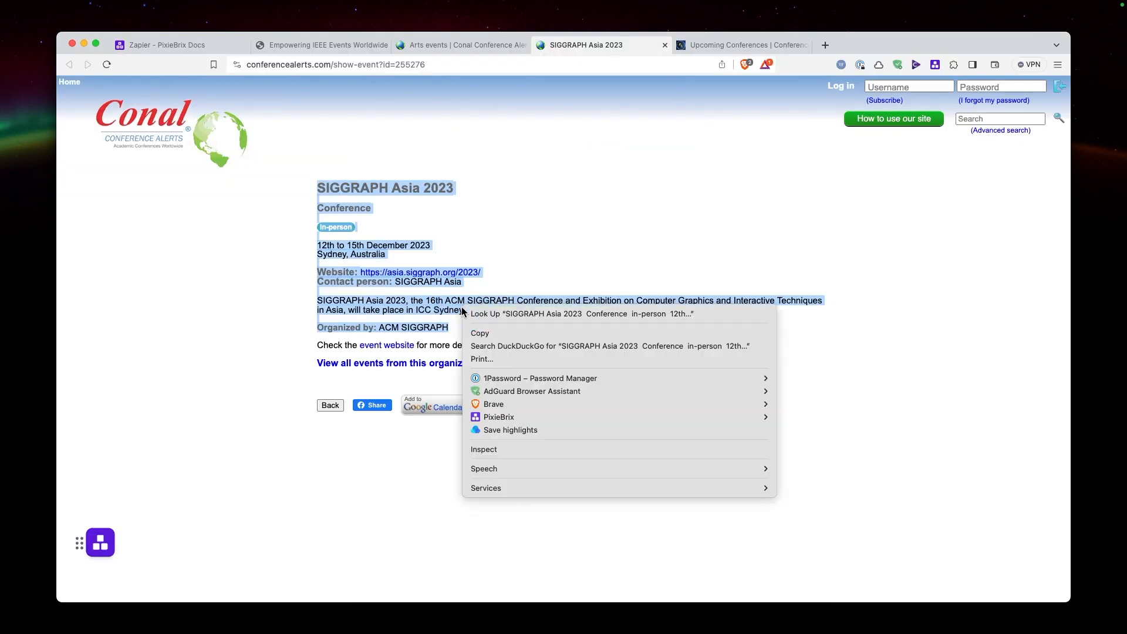
{"action": "mouse_move", "coordinate": [757, 417]}
{"action": "left_click", "coordinate": [802, 429]}
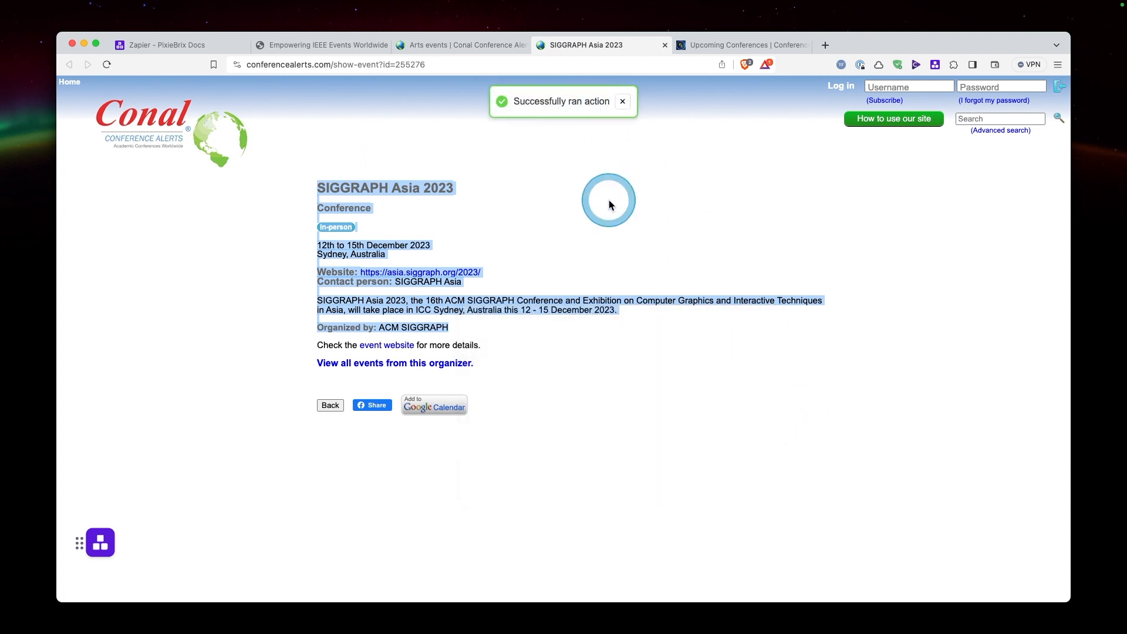
Open calendar.google.com in a new browser tab
{"action": "key", "text": "super+t"}
{"action": "type", "text": "cal"}
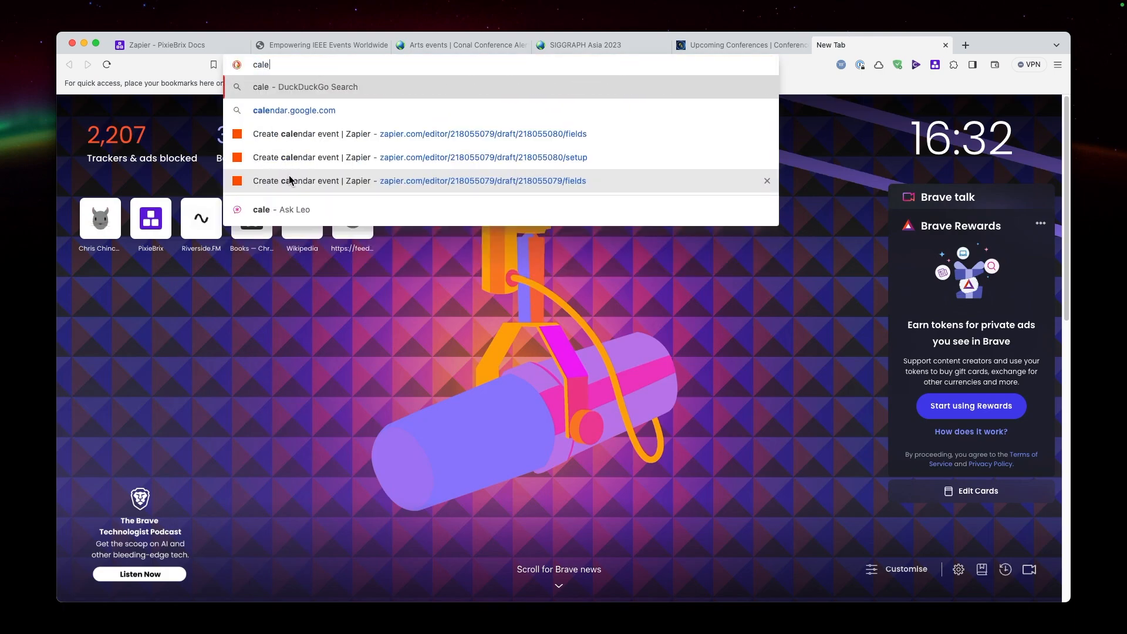
{"action": "type", "text": "e"}
{"action": "key", "text": "Down"}
{"action": "key", "text": "Return"}
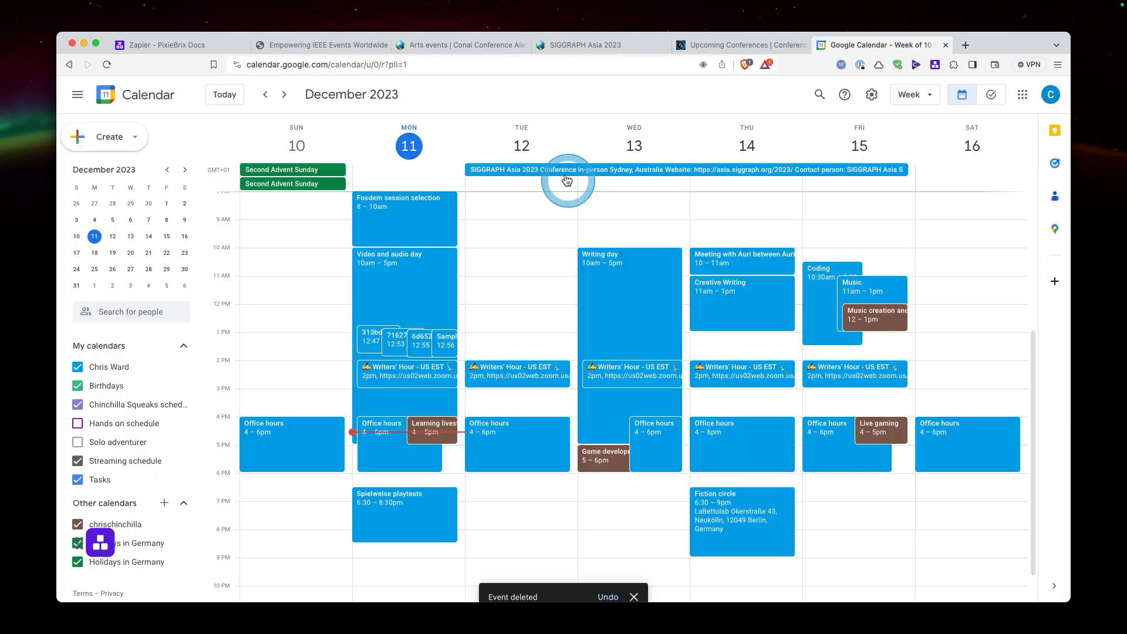
Open the SIGGRAPH Asia 2023 event of 12–15 December for editing and go to its description field
{"action": "left_click", "coordinate": [577, 175]}
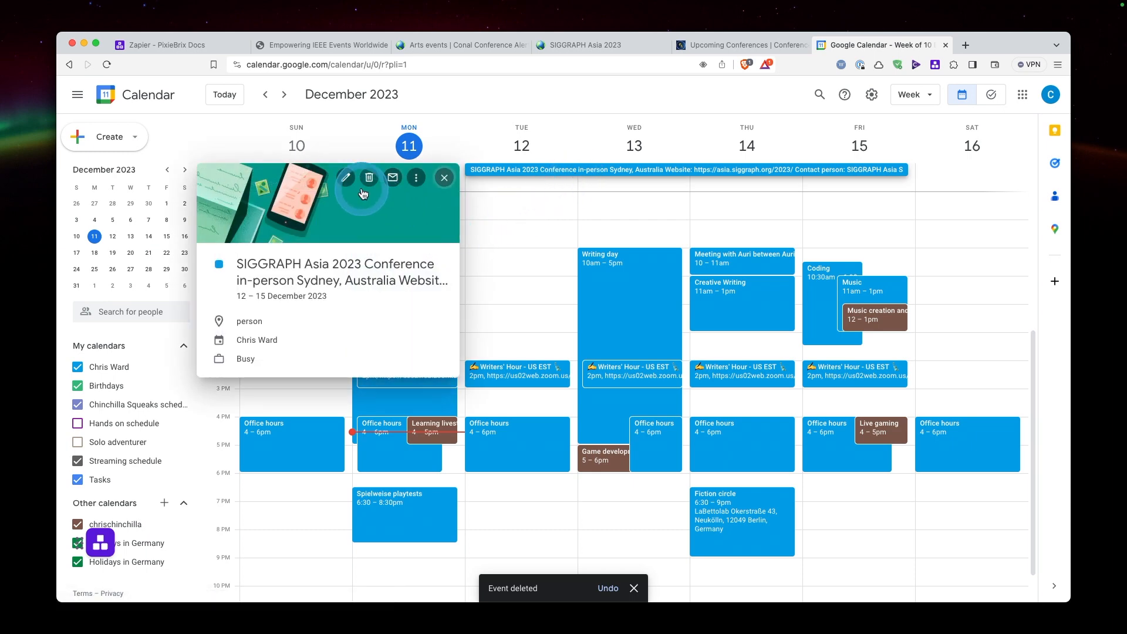
{"action": "left_click", "coordinate": [345, 178]}
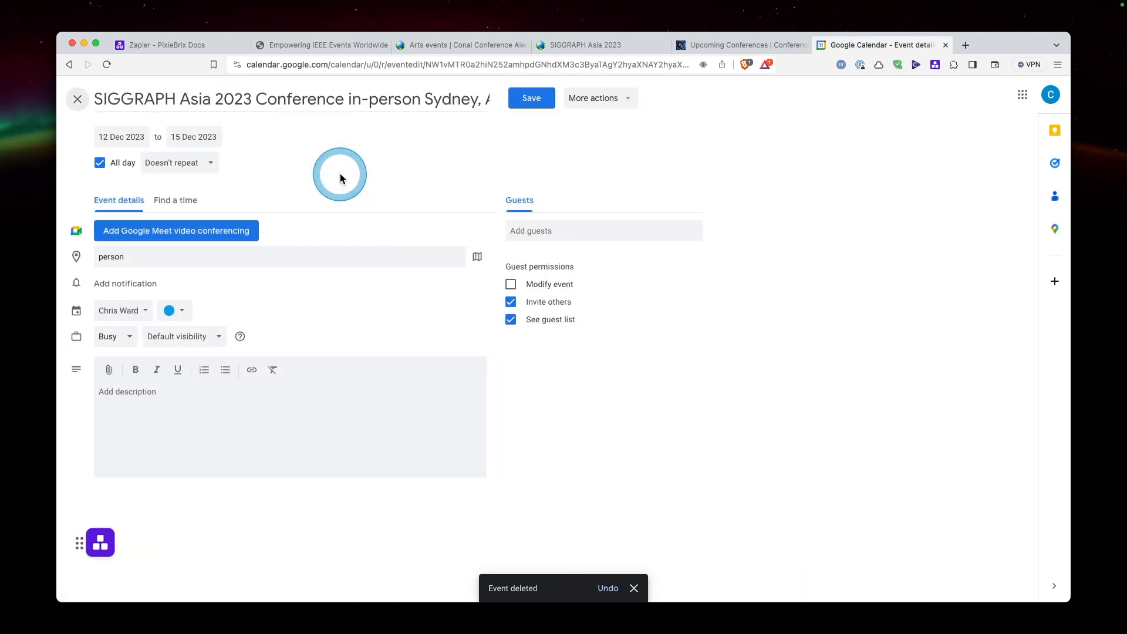
{"action": "left_click", "coordinate": [479, 430]}
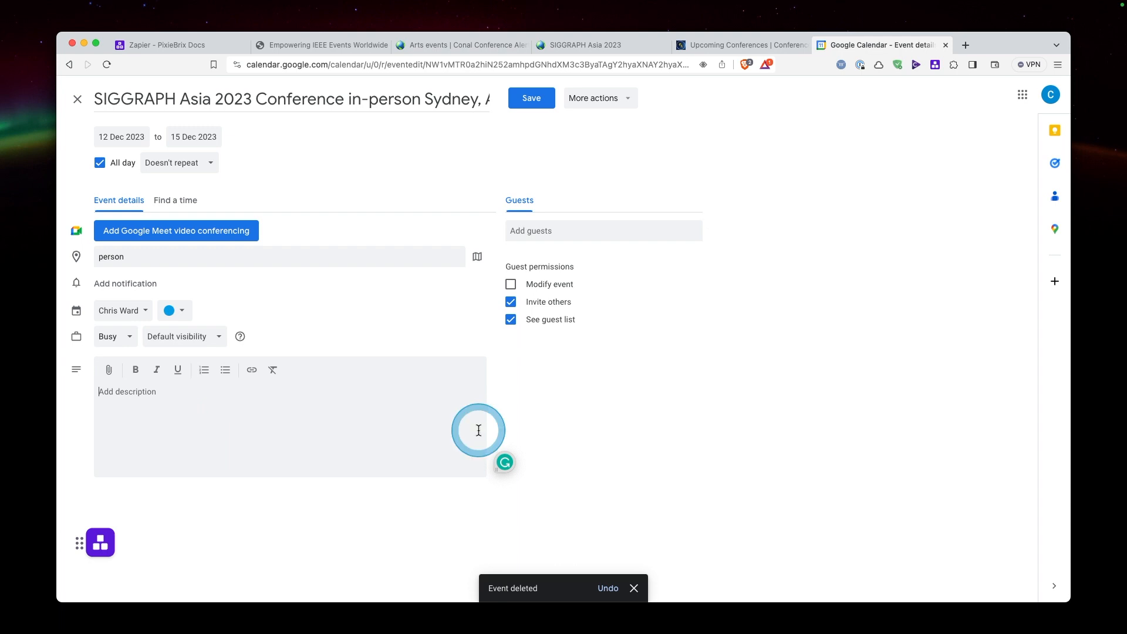
Review the full title of the SIGGRAPH Asia 2023 calendar event from end to start
{"action": "left_click", "coordinate": [332, 99]}
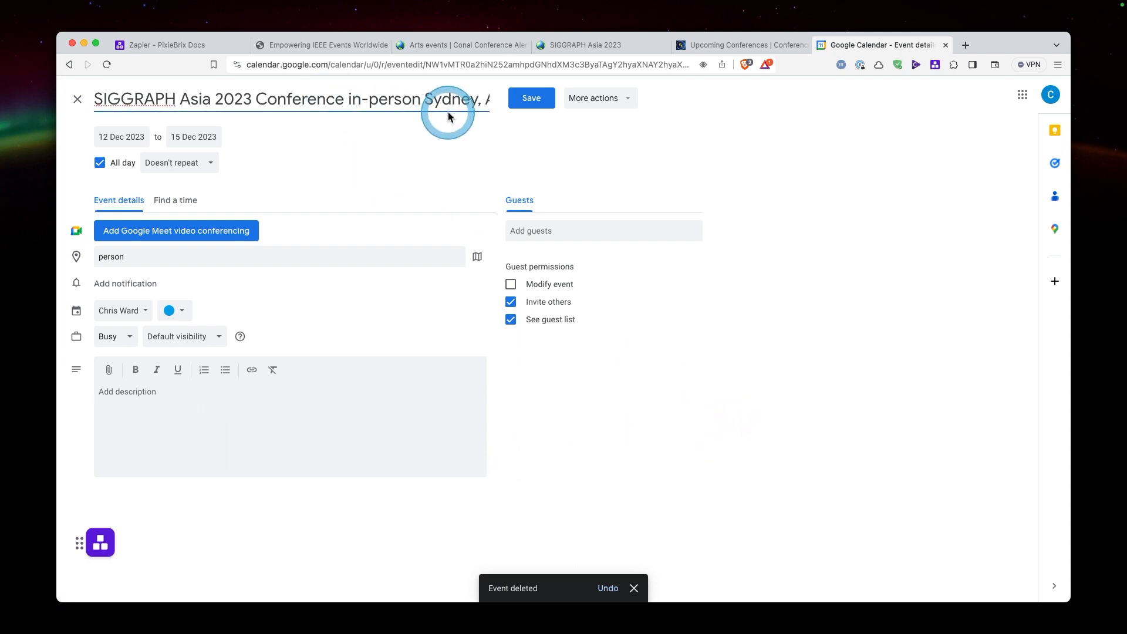
{"action": "key", "text": "End"}
{"action": "key", "text": "Home"}
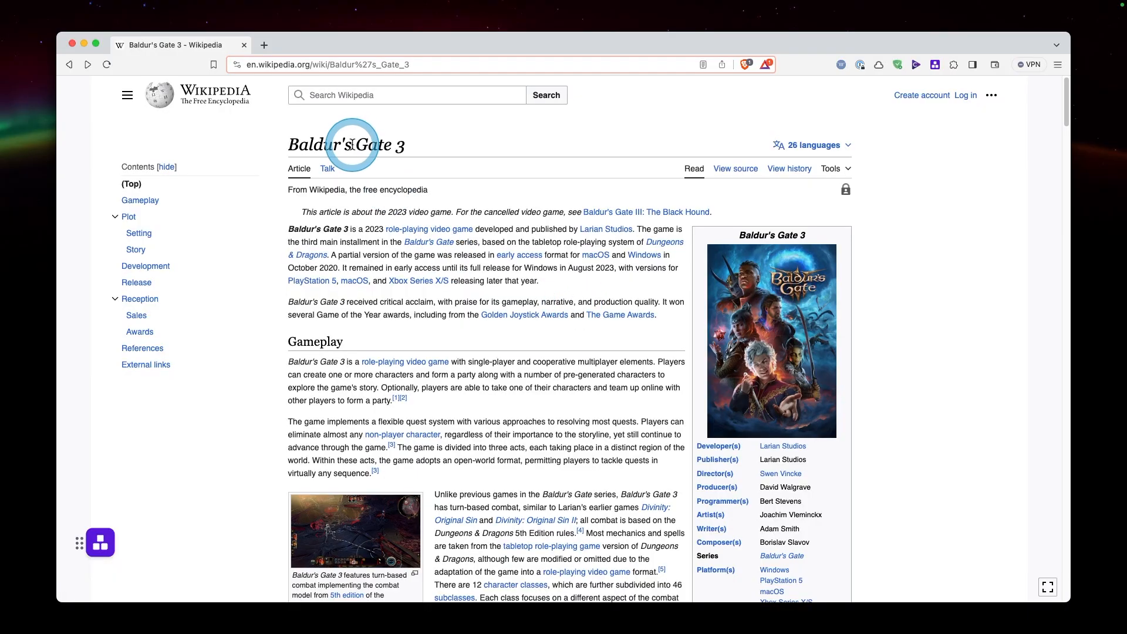
Switch from the Baldur's Gate 3 Wikipedia page to the PixieBrix editor in DevTools and open the Page summarizer mod's Quick Bar Action brick
{"action": "mouse_move", "coordinate": [639, 212]}
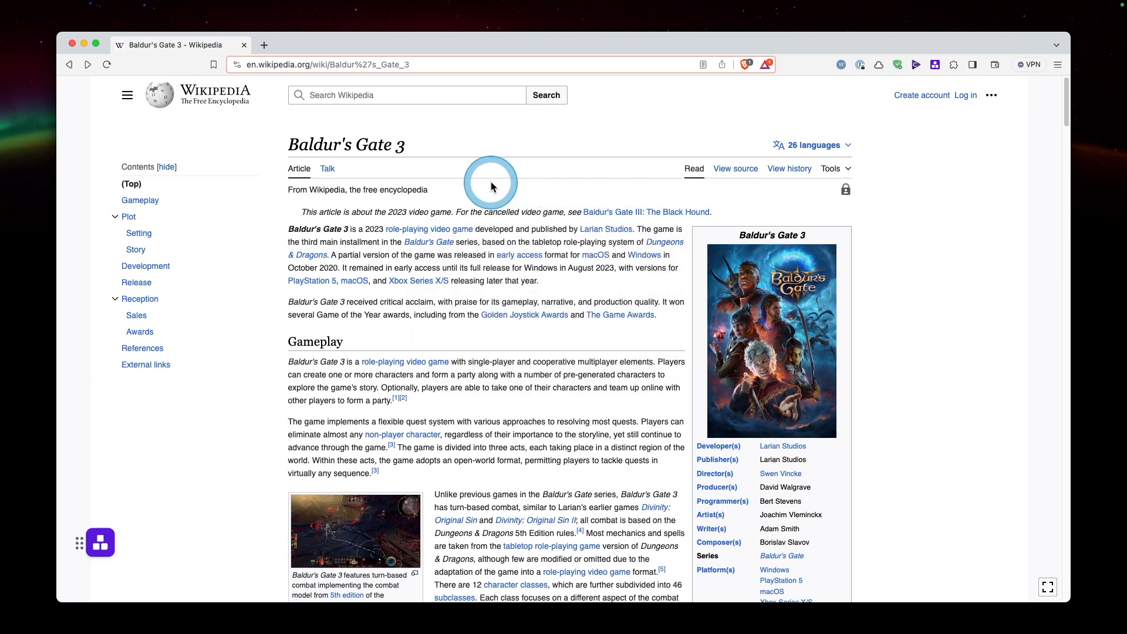
{"action": "left_click", "coordinate": [509, 147]}
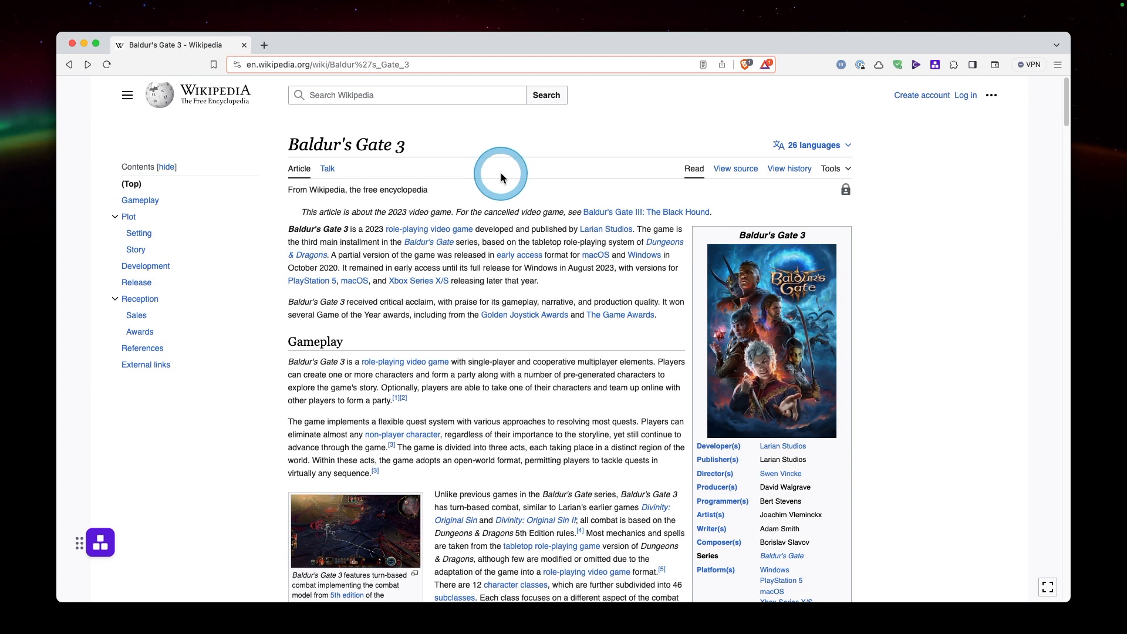
{"action": "key", "text": "super+grave"}
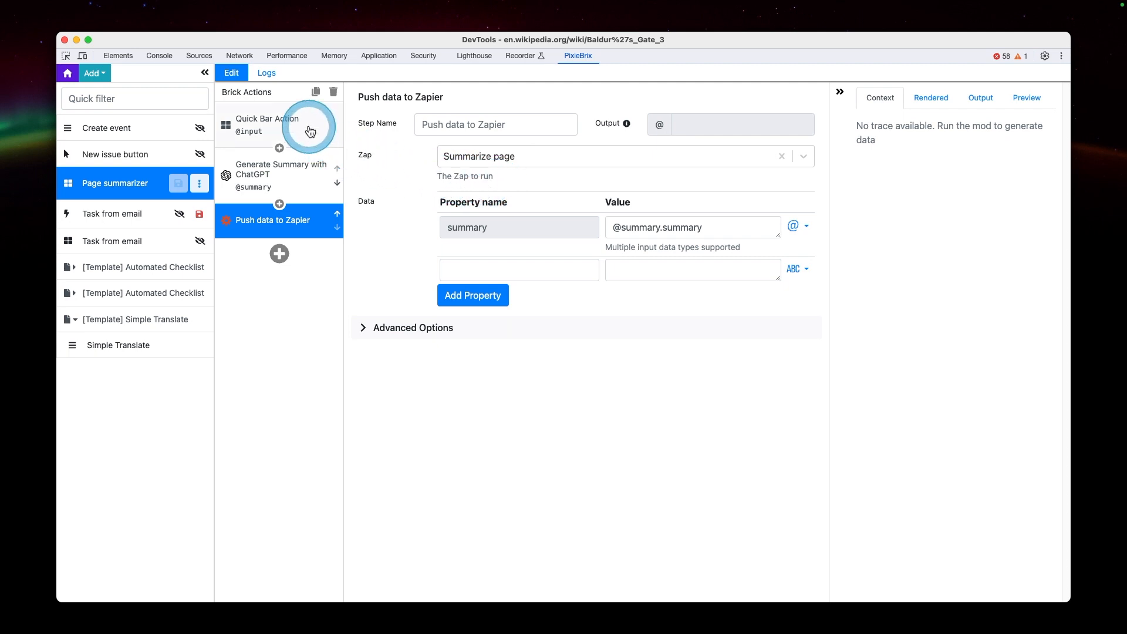
{"action": "left_click", "coordinate": [310, 130]}
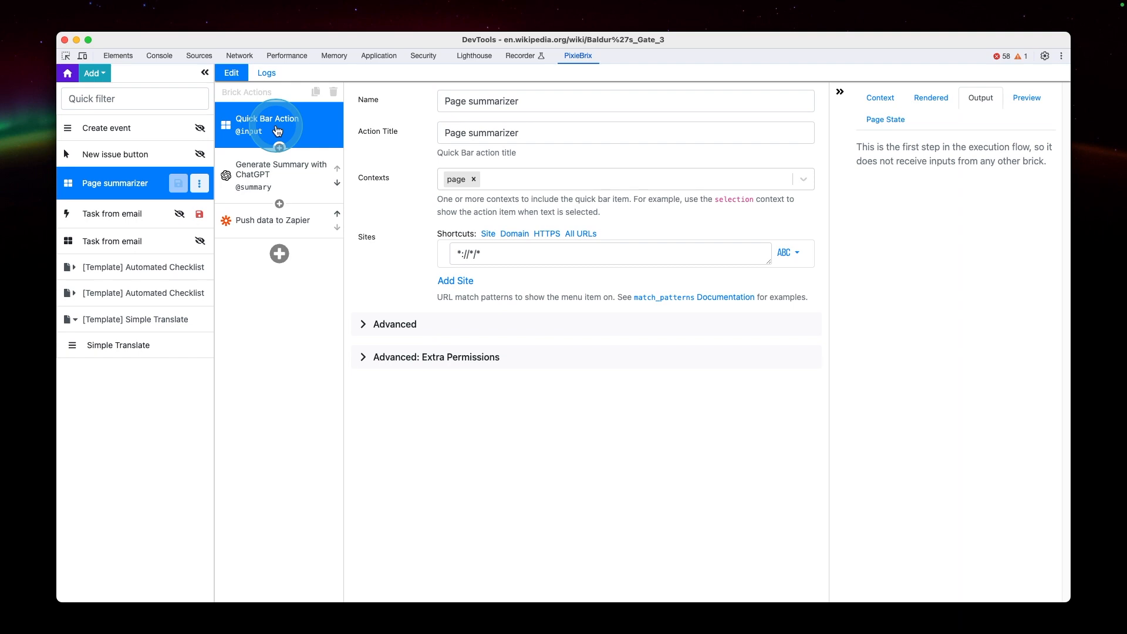
Check the Quick Bar's Page summarizer entry on the Wikipedia page and highlight the *://*/* site pattern in the PixieBrix editor
{"action": "key", "text": "super+grave"}
{"action": "left_click", "coordinate": [100, 542]}
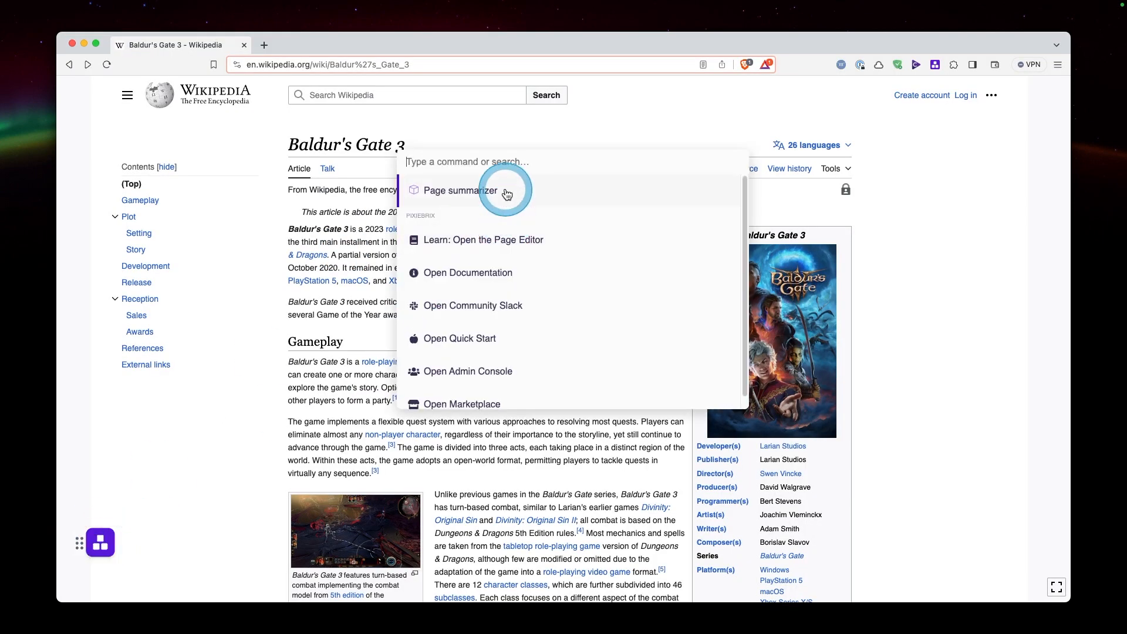
{"action": "key", "text": "super+grave"}
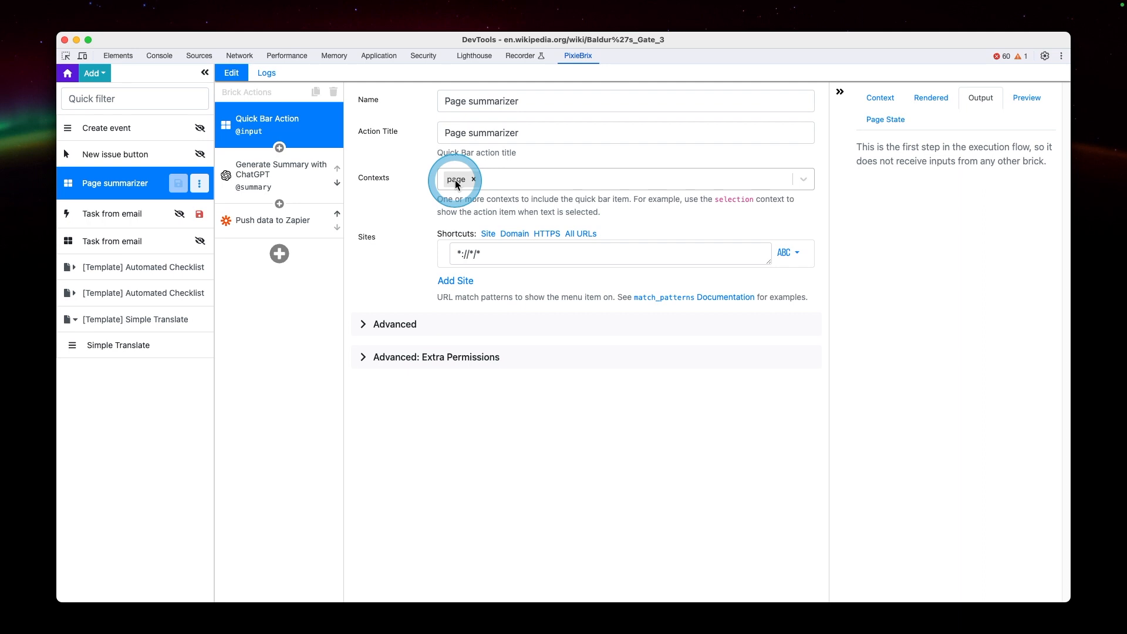
{"action": "left_click", "coordinate": [499, 254]}
{"action": "left_click_drag", "start_coordinate": [498, 254], "coordinate": [442, 249]}
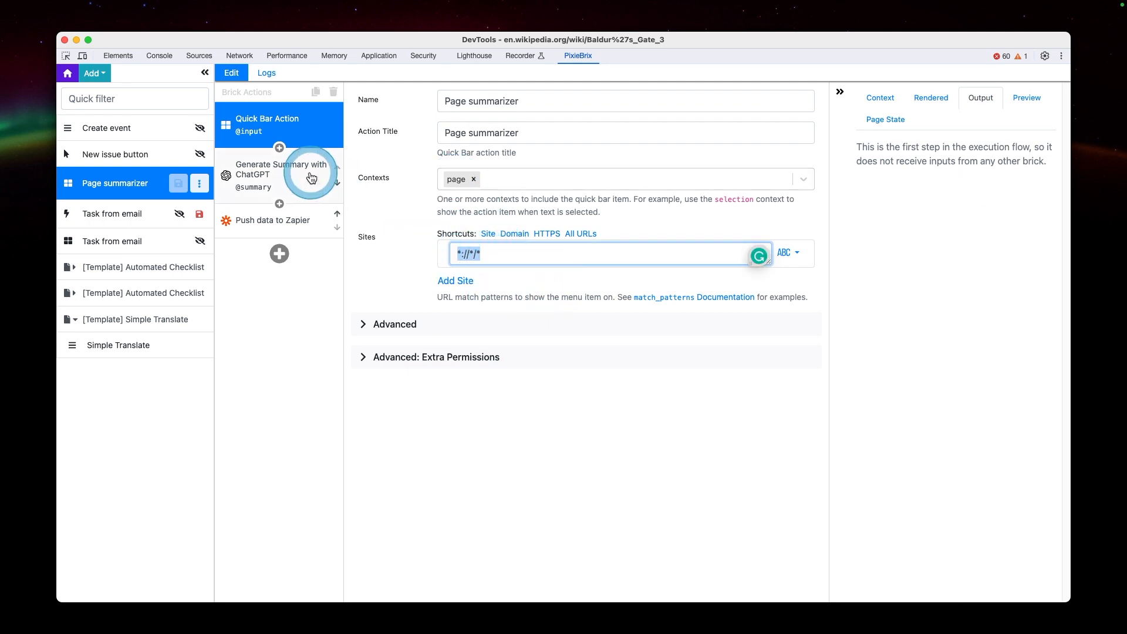
Inspect the Generate Summary with ChatGPT brick's Text and Maximum Length settings, and open the Push data to Zapier brick
{"action": "left_click", "coordinate": [297, 179]}
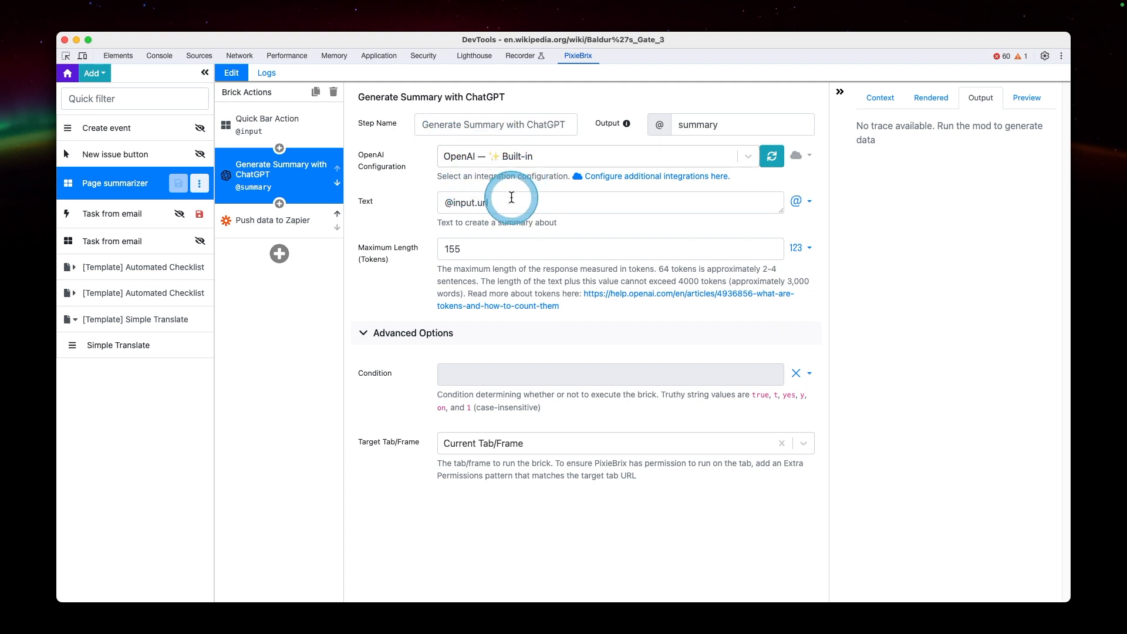
{"action": "left_click", "coordinate": [505, 203]}
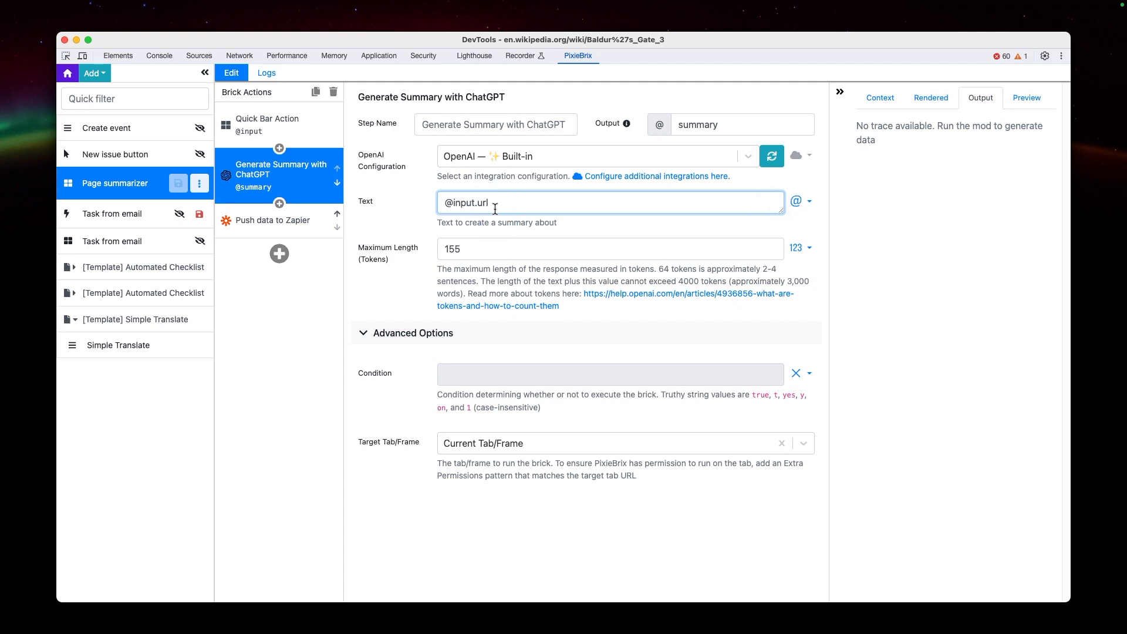
{"action": "left_click", "coordinate": [493, 241]}
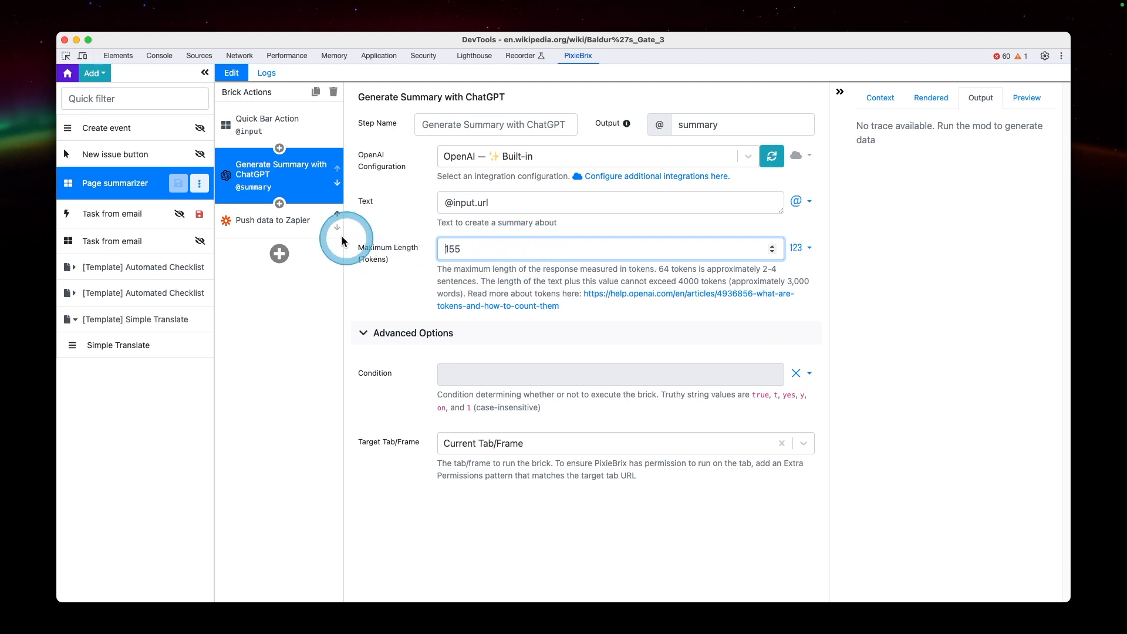
{"action": "left_click", "coordinate": [313, 233]}
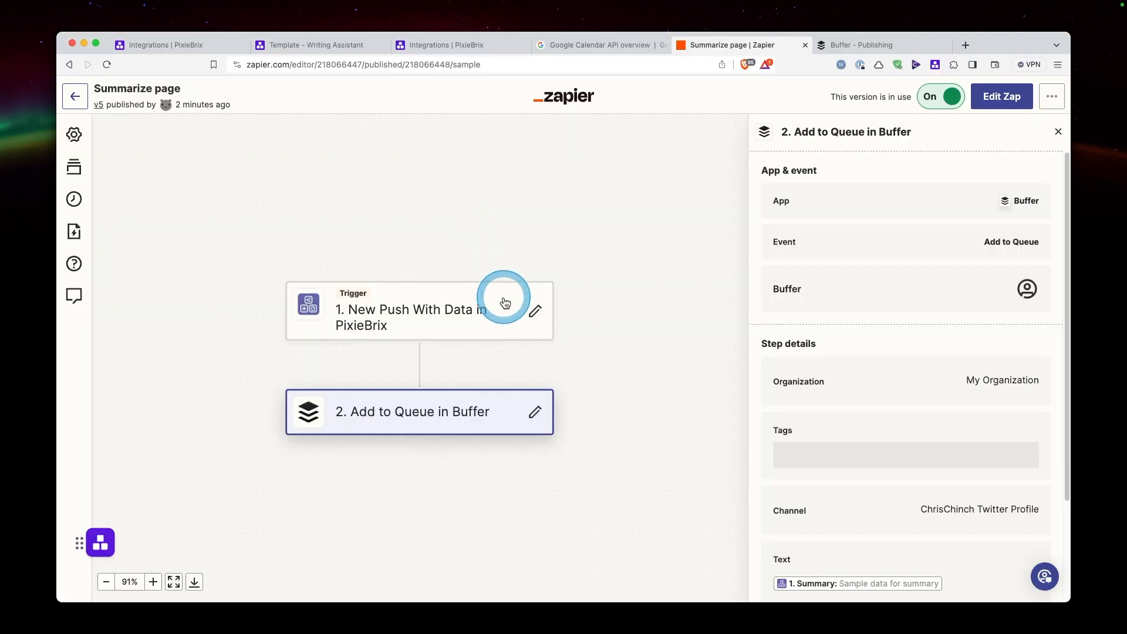
In Zapier, open the Summarize page Zap's PixieBrix trigger for editing and continue from its summary field settings to the trigger test
{"action": "left_click", "coordinate": [503, 301]}
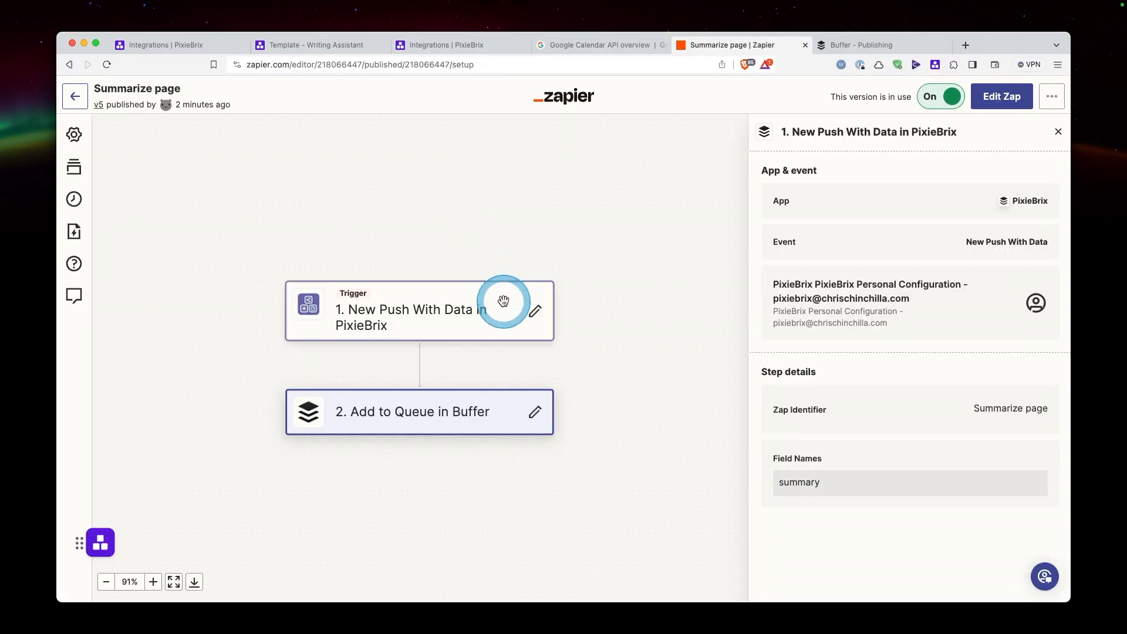
{"action": "left_click", "coordinate": [535, 311]}
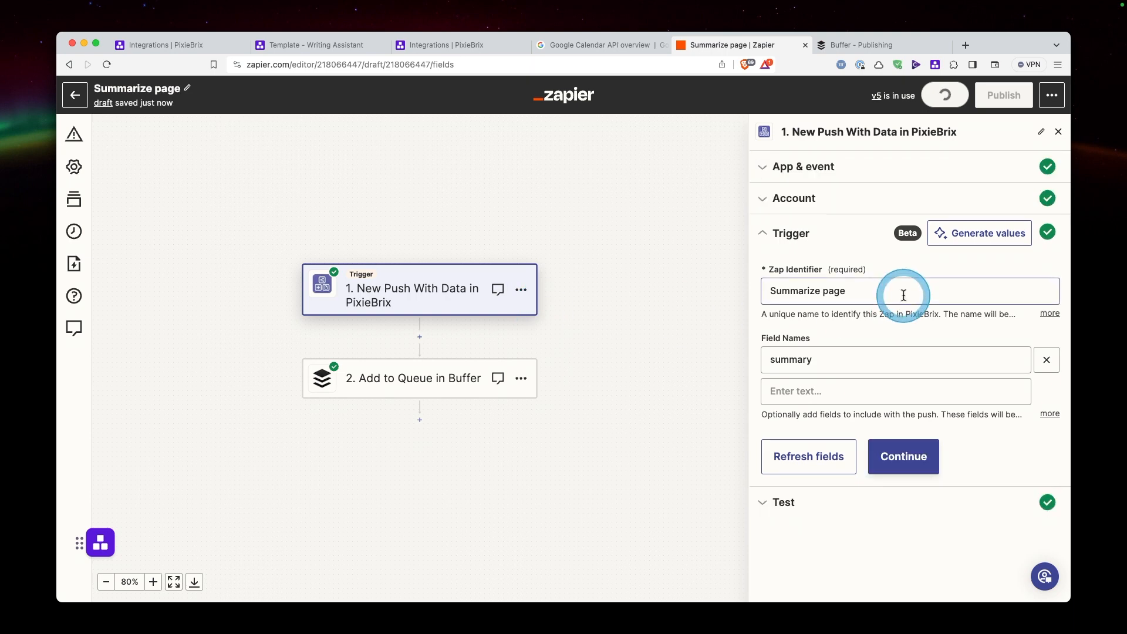
{"action": "left_click", "coordinate": [835, 357]}
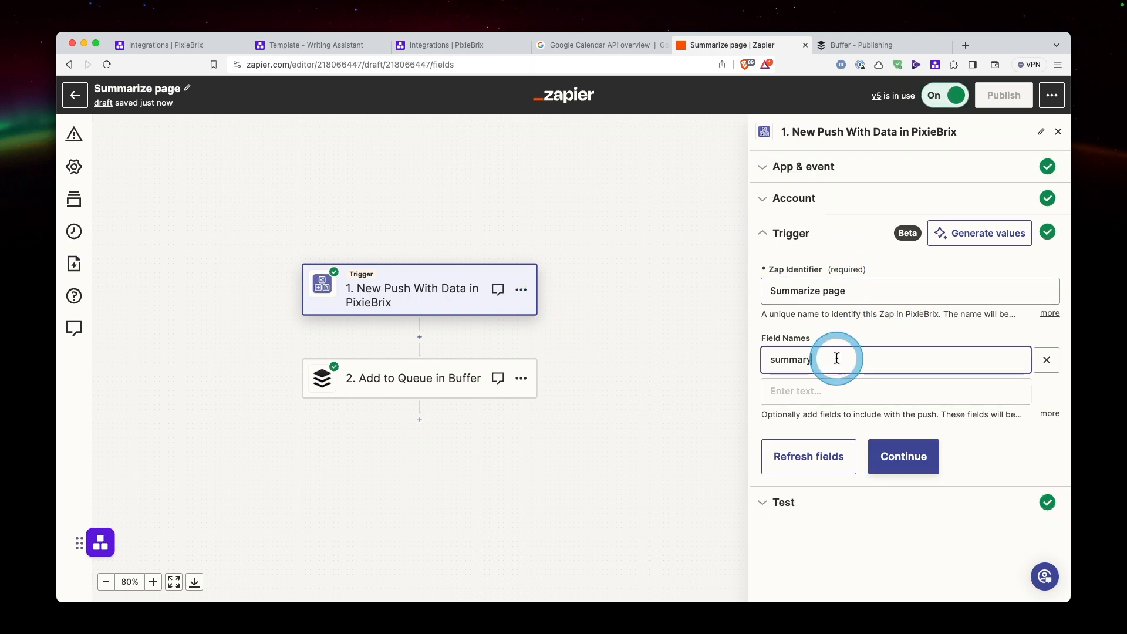
{"action": "left_click", "coordinate": [898, 458]}
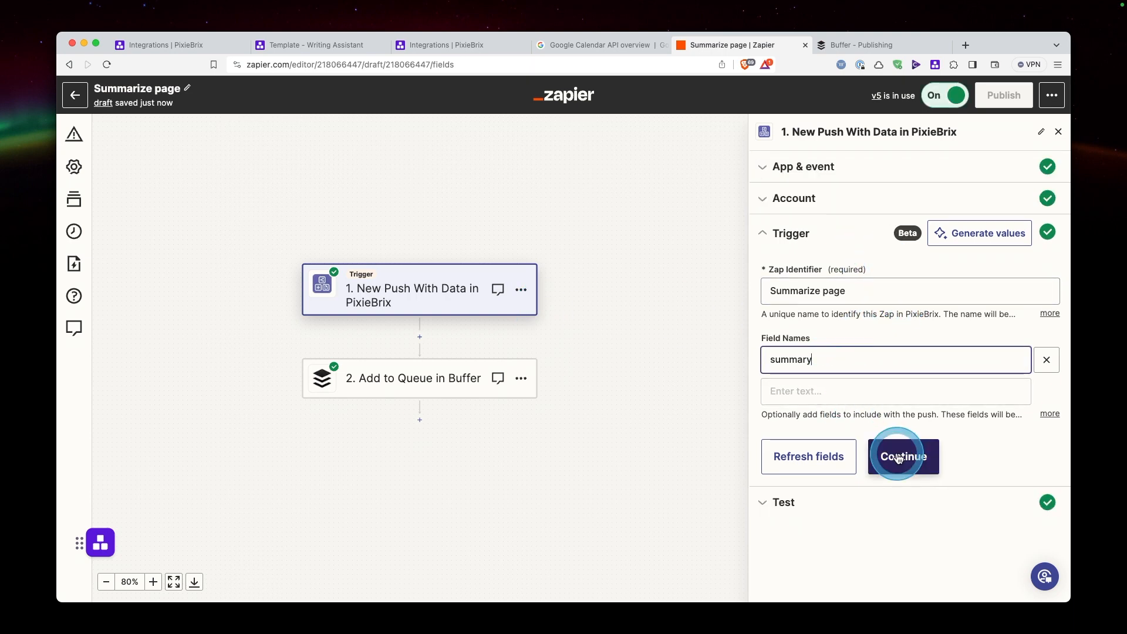
{"action": "left_click", "coordinate": [898, 459]}
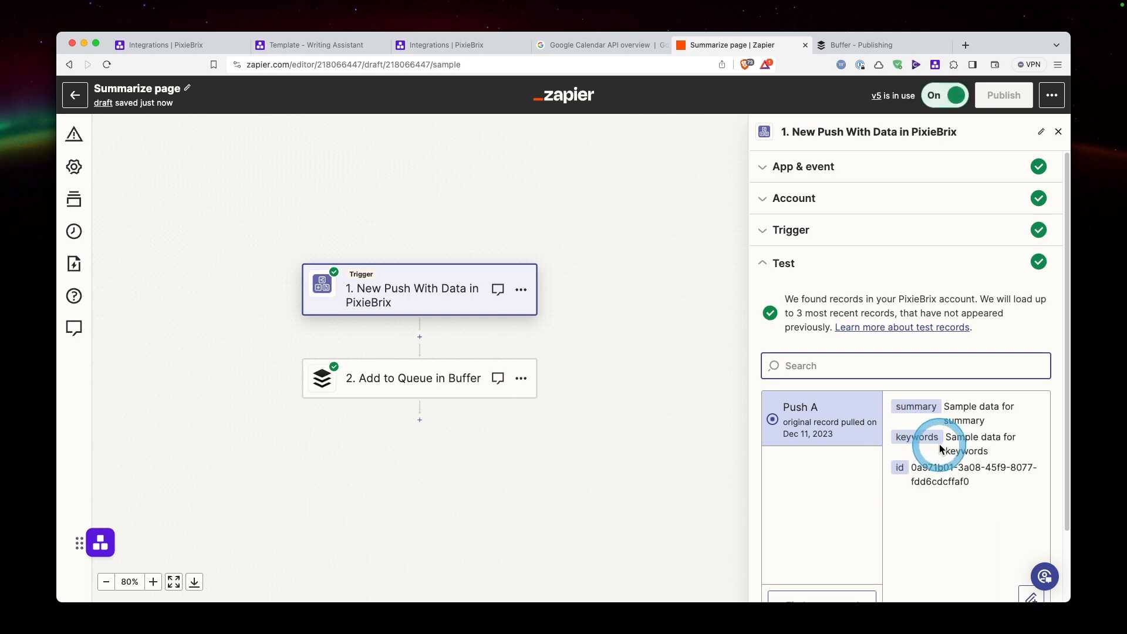
Find new records for the PixieBrix trigger test and continue with the selected Push A record
{"action": "scroll", "coordinate": [837, 332], "scroll_direction": "down", "scroll_amount": 2}
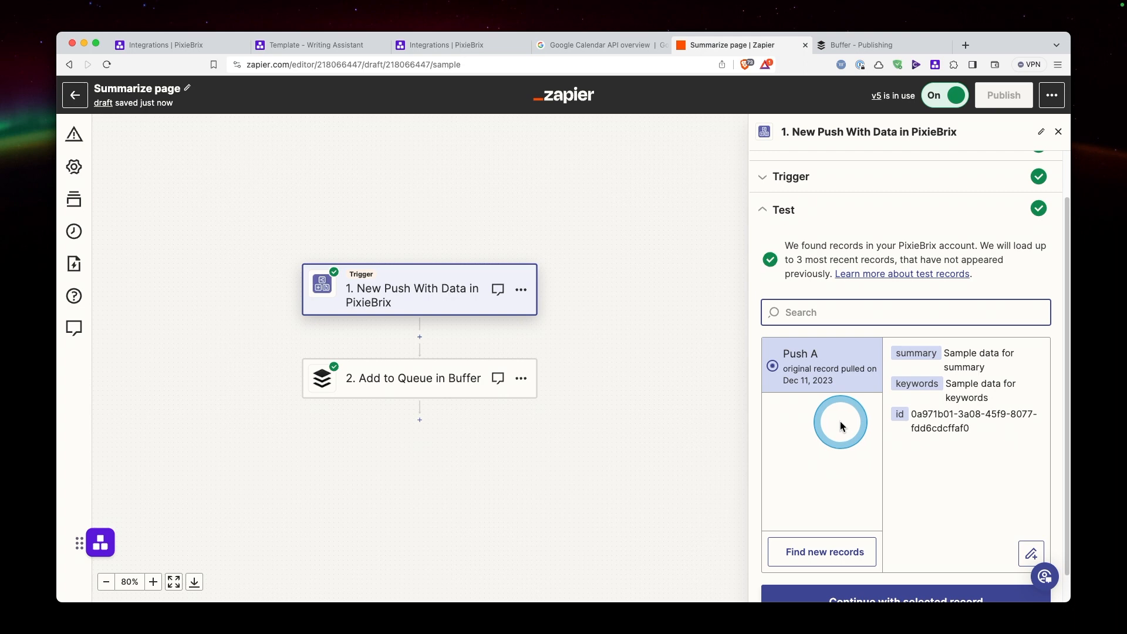
{"action": "left_click", "coordinate": [839, 555]}
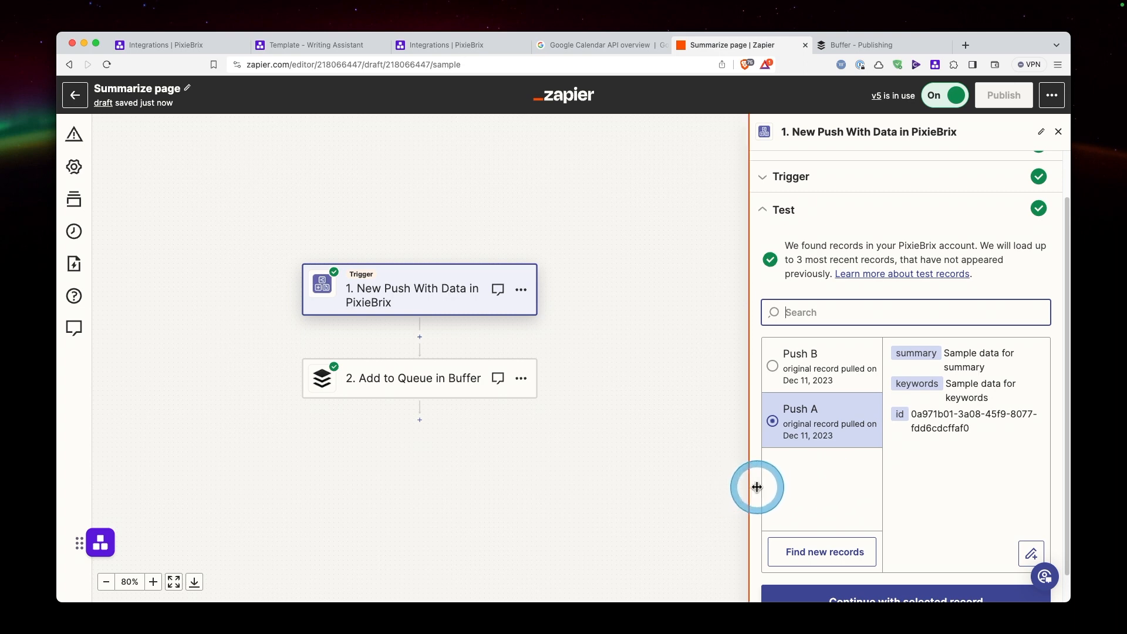
{"action": "scroll", "coordinate": [880, 499], "scroll_direction": "down", "scroll_amount": 1}
{"action": "left_click", "coordinate": [951, 572]}
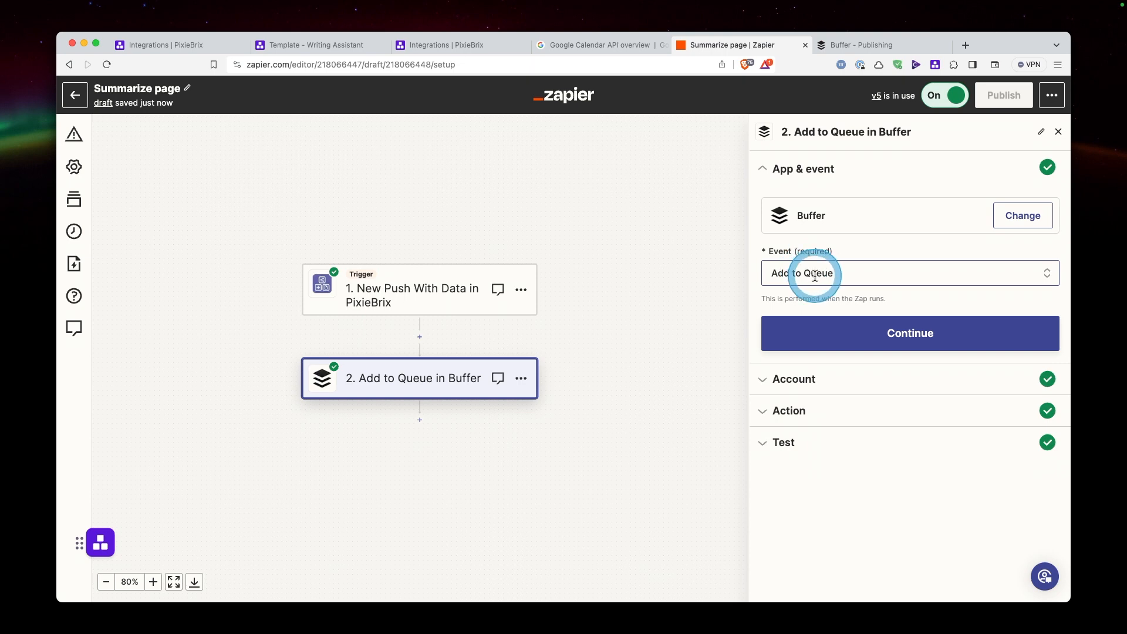
Continue through the app, event and account setup of the Add to Queue in Buffer step to its Action settings
{"action": "left_click", "coordinate": [830, 326]}
{"action": "left_click", "coordinate": [819, 349]}
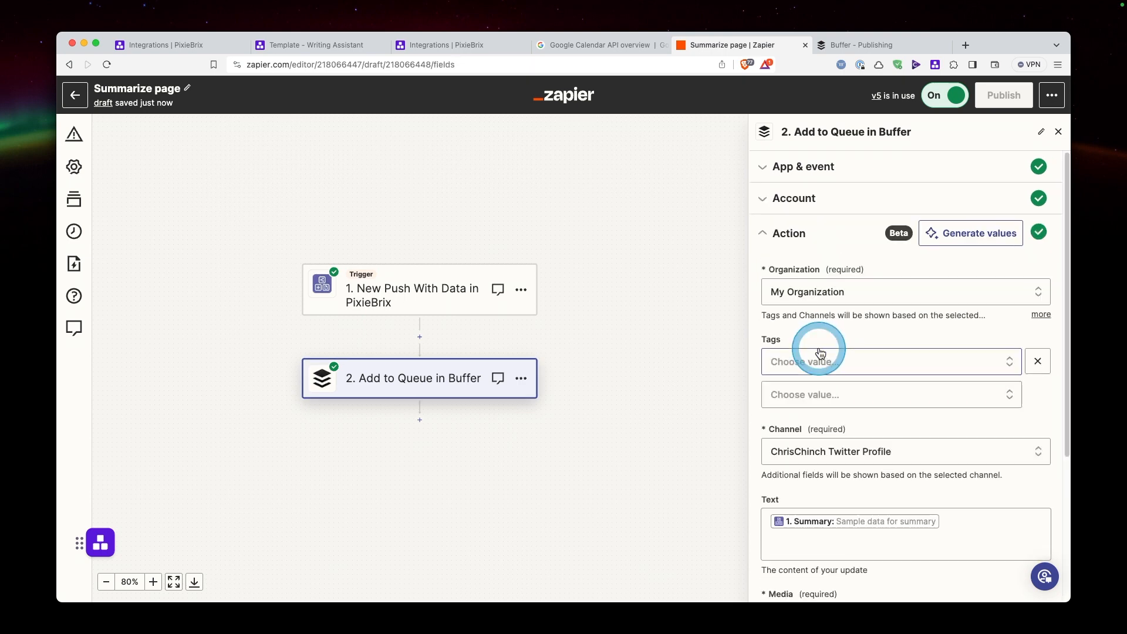
{"action": "scroll", "coordinate": [781, 332], "scroll_direction": "down", "scroll_amount": 1}
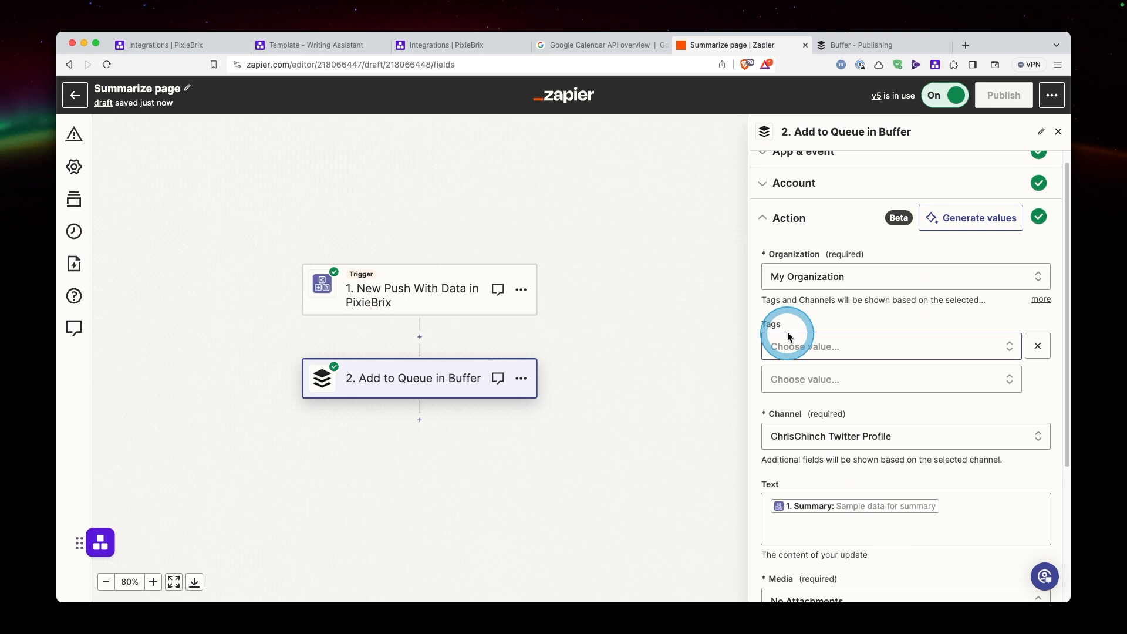
Look at the Organization and Channel choices available for the Buffer action
{"action": "left_click", "coordinate": [793, 277]}
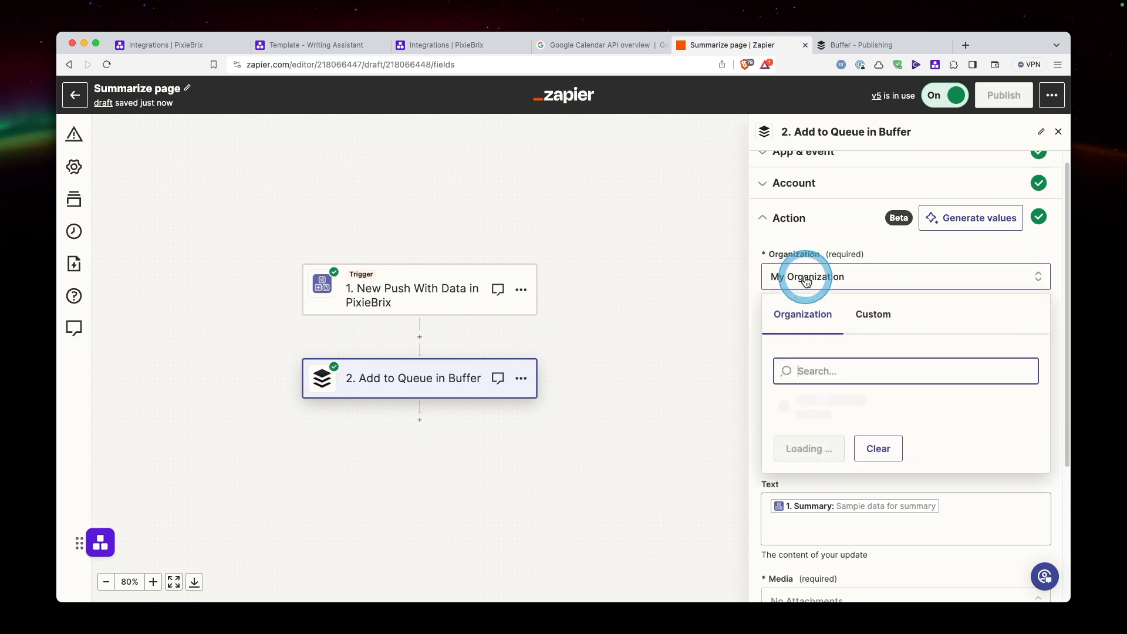
{"action": "left_click", "coordinate": [757, 298]}
{"action": "left_click", "coordinate": [830, 435]}
{"action": "left_click", "coordinate": [797, 417]}
{"action": "scroll", "coordinate": [797, 417], "scroll_direction": "down", "scroll_amount": 2}
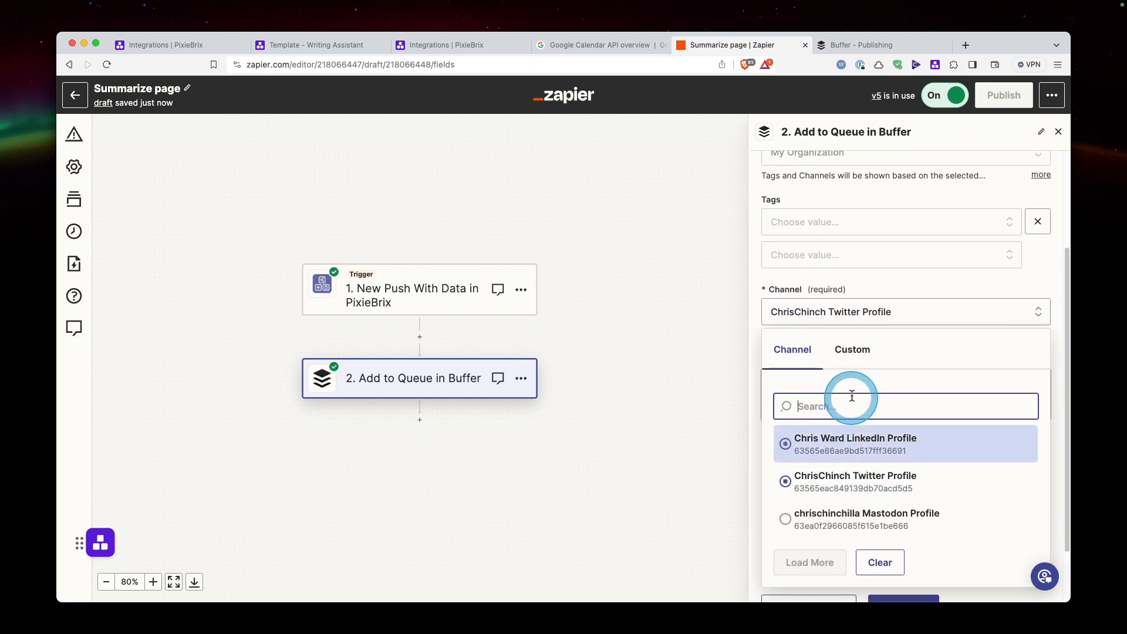
{"action": "left_click", "coordinate": [863, 269]}
Check the Buffer action's Text, Media and Method settings and continue to its Test section
{"action": "scroll", "coordinate": [843, 436], "scroll_direction": "down", "scroll_amount": 1}
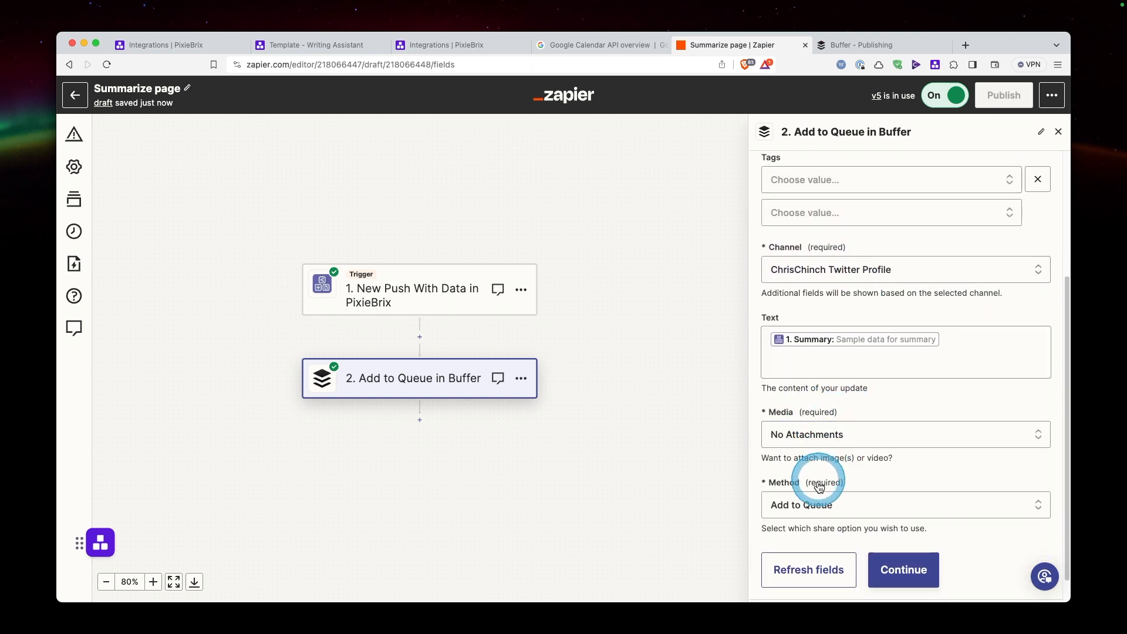
{"action": "left_click", "coordinate": [829, 362]}
{"action": "left_click", "coordinate": [934, 575]}
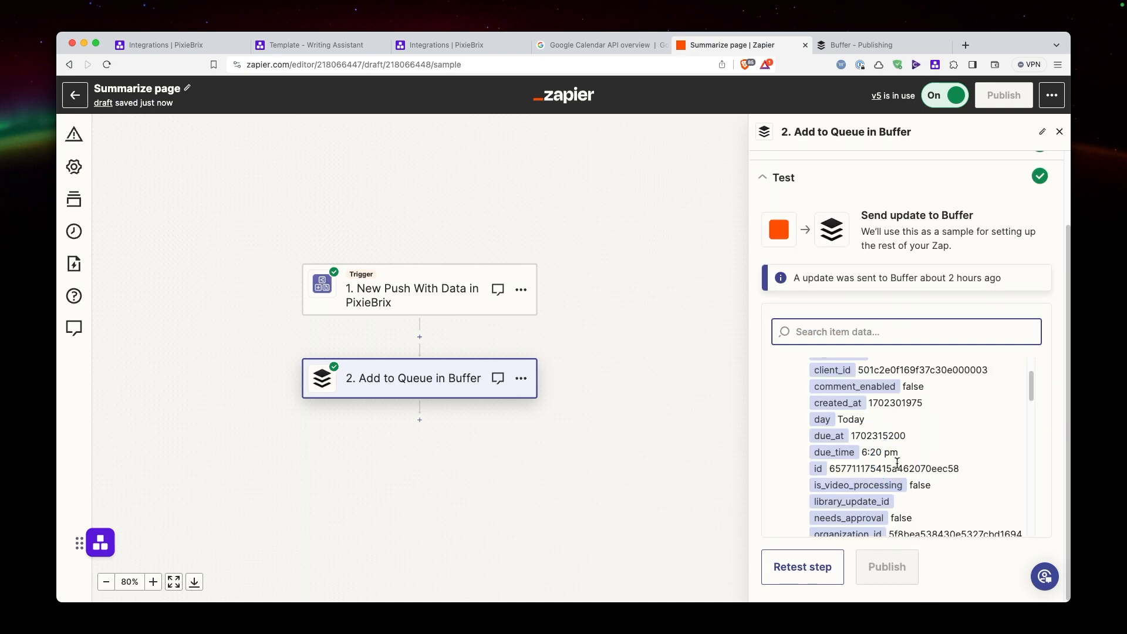
Switch to the Baldur's Gate 3 Wikipedia page and run the Page summarizer action from the PixieBrix Quick Bar
{"action": "key", "text": "super+grave"}
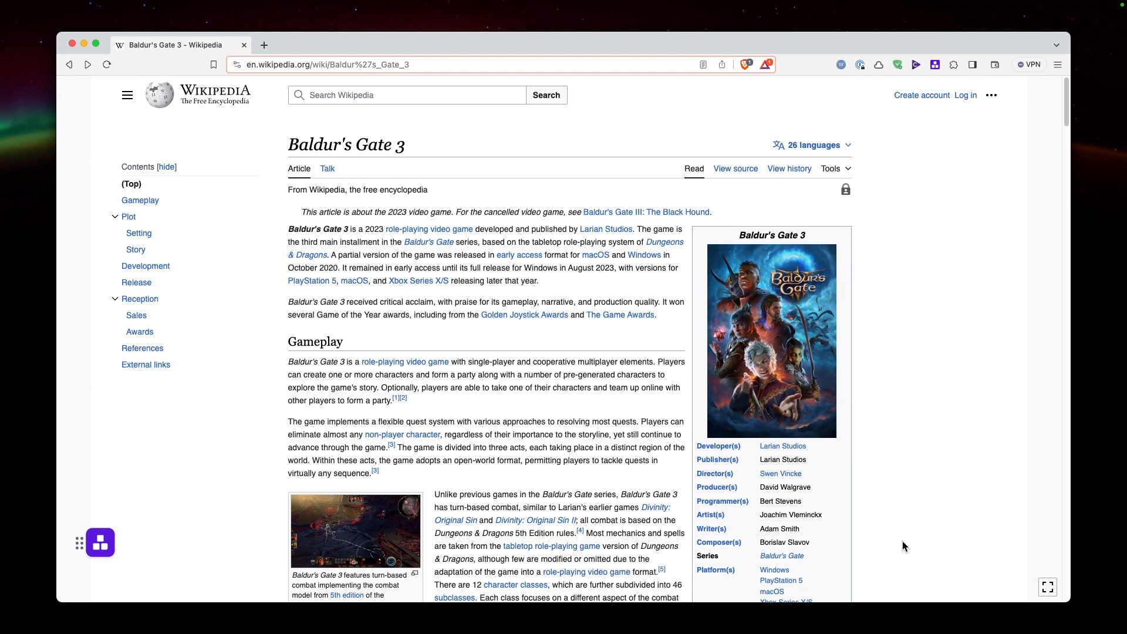
{"action": "left_click", "coordinate": [100, 542]}
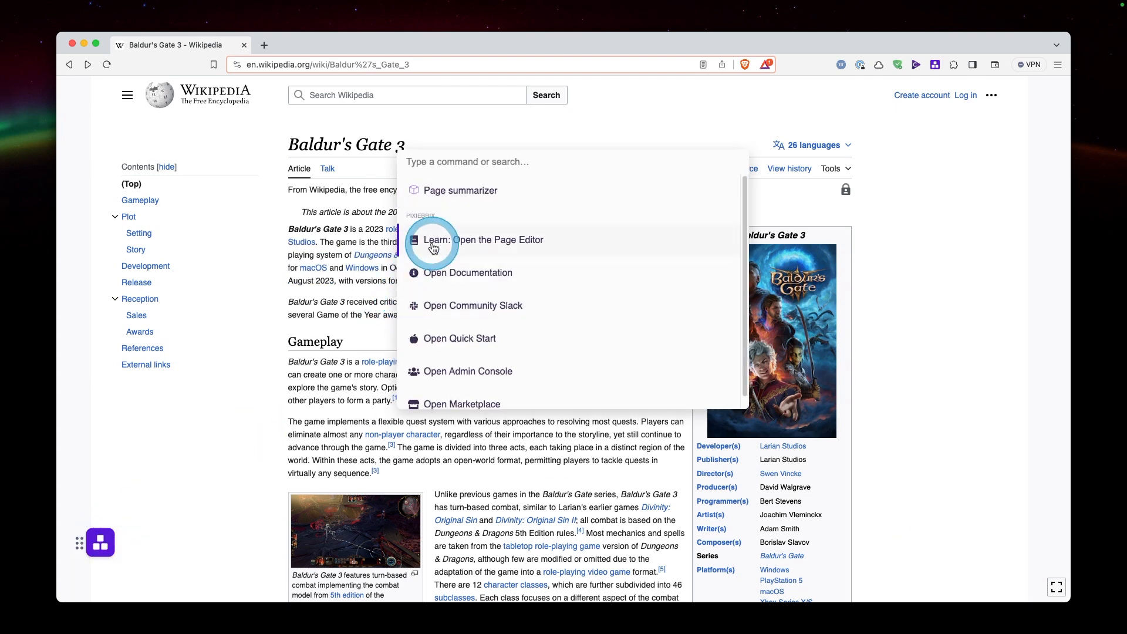
{"action": "left_click", "coordinate": [458, 193]}
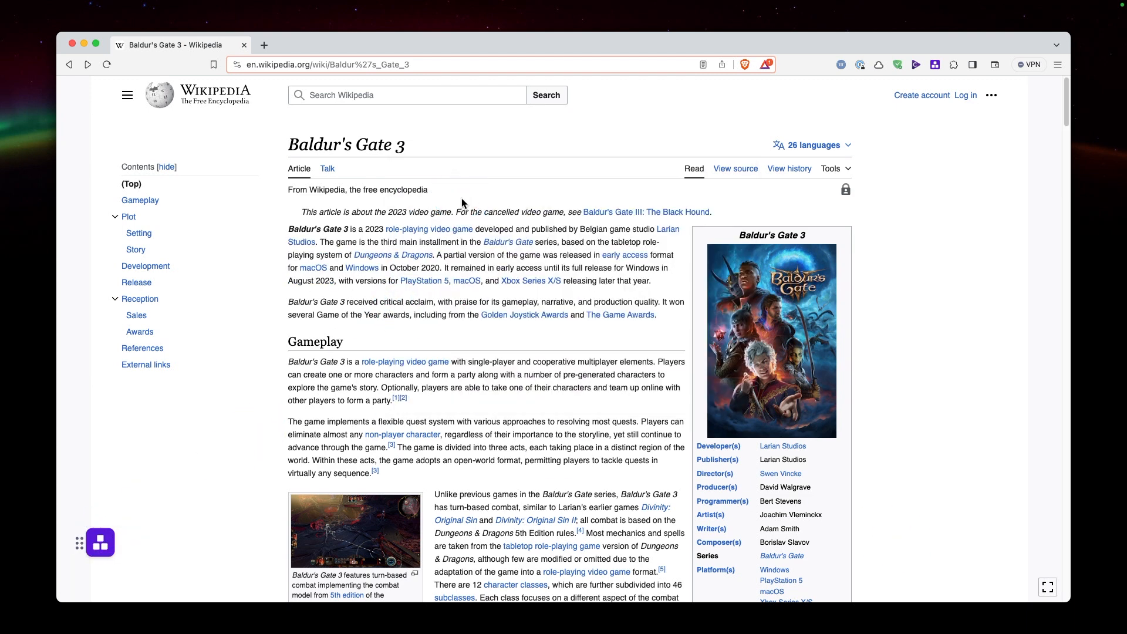
{"action": "left_click", "coordinate": [605, 181]}
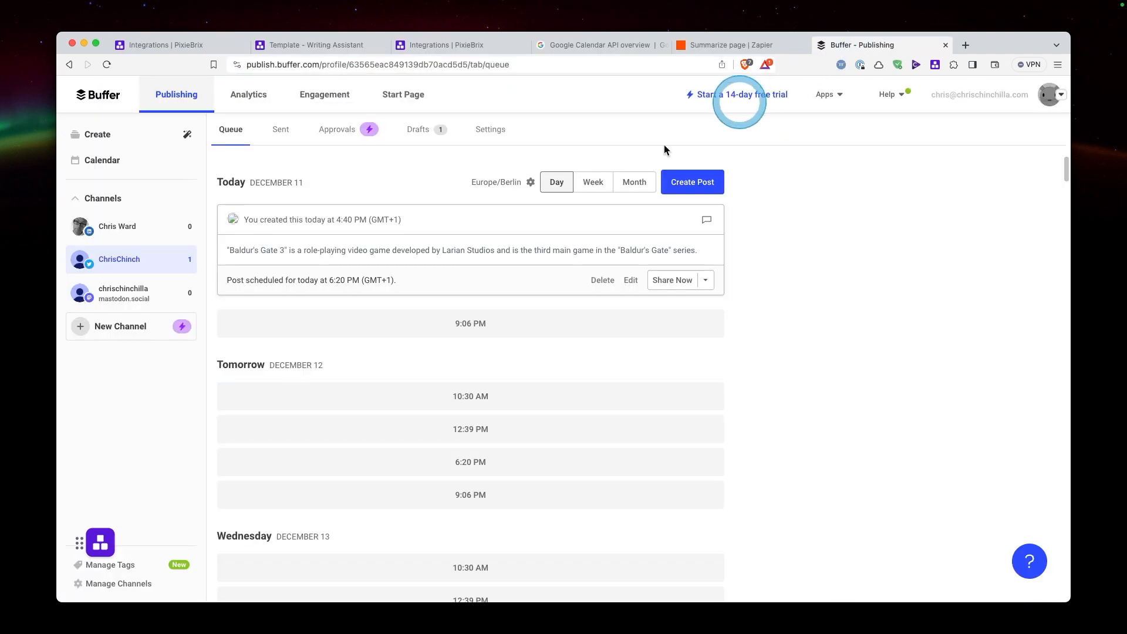
In Buffer's publishing queue, open the scheduled Baldur's Gate 3 post for editing and select its full text
{"action": "left_click", "coordinate": [442, 240]}
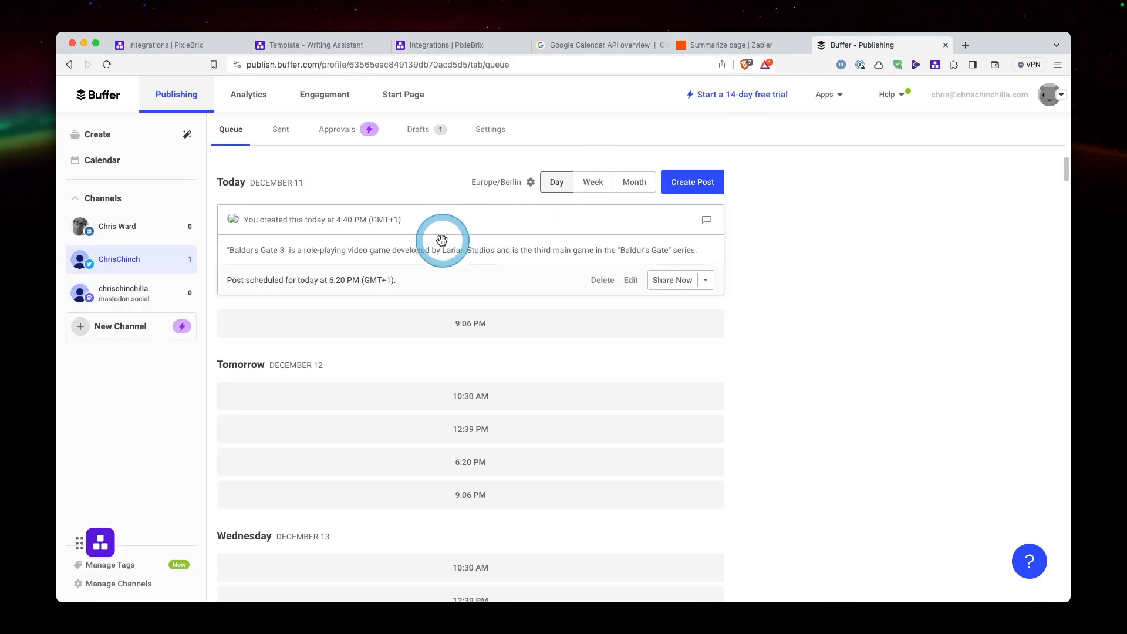
{"action": "left_click", "coordinate": [629, 281]}
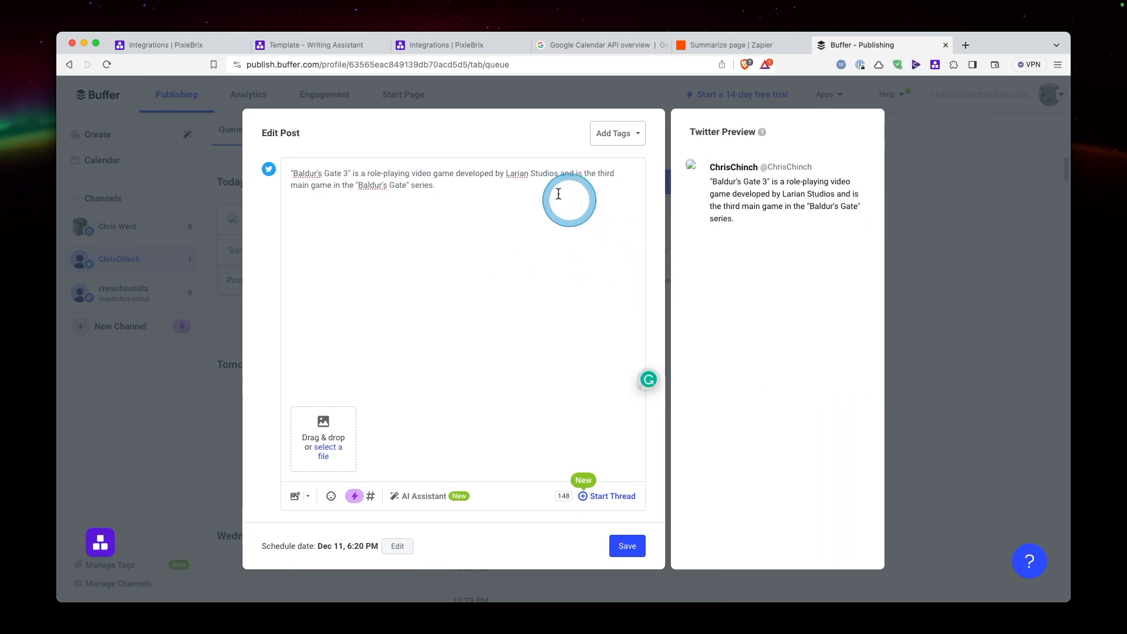
{"action": "left_click_drag", "start_coordinate": [441, 190], "coordinate": [269, 181]}
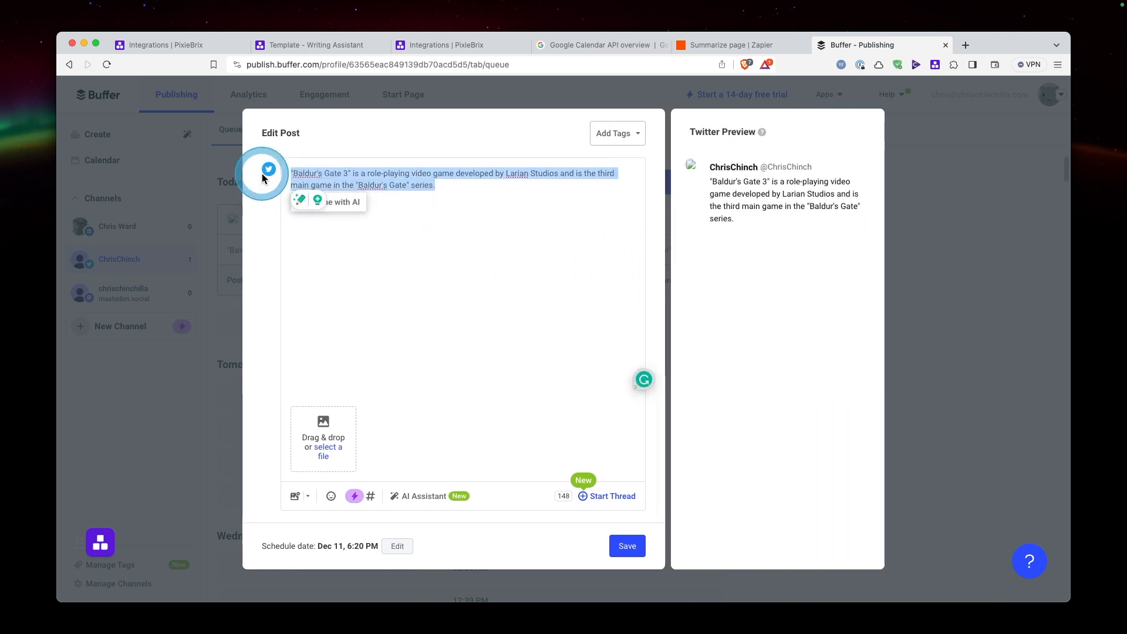